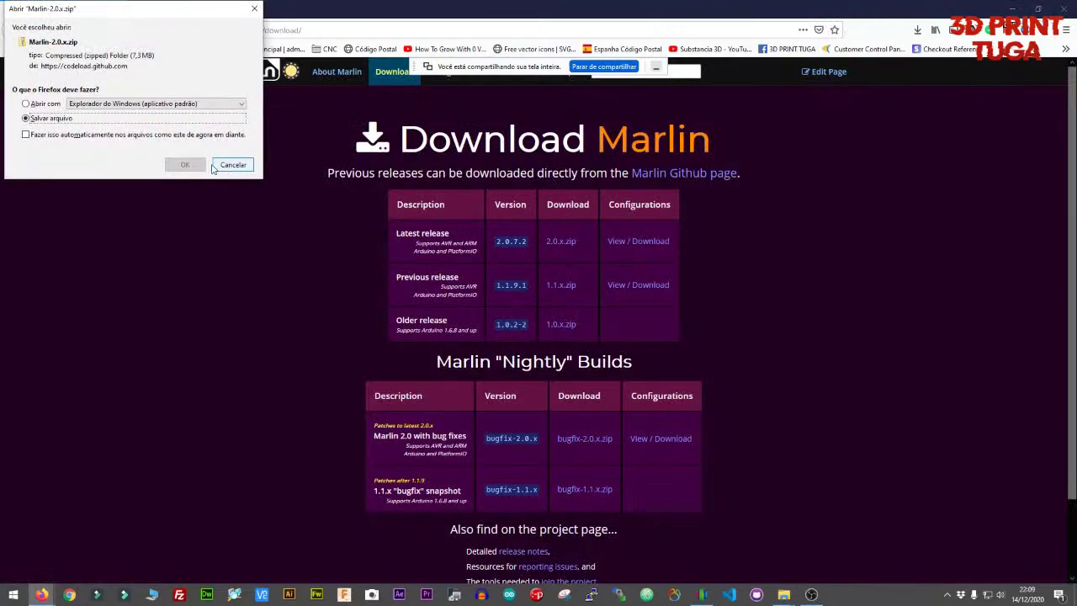
Save the Marlin-2.0.x.zip download in the FIRMWARE\Directo folder on drive E
left_click(186, 165)
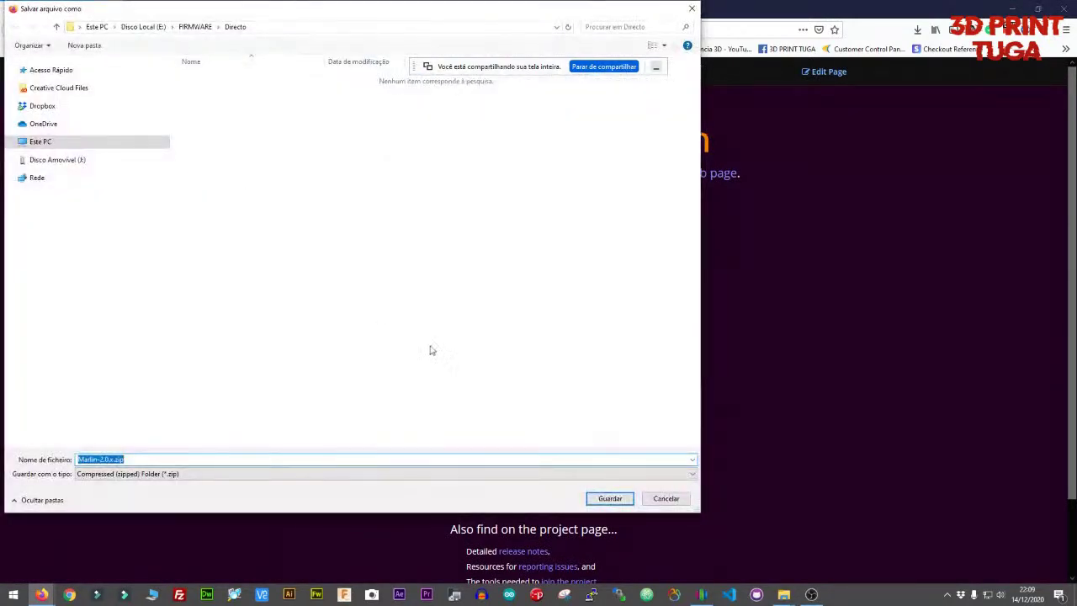
left_click(610, 499)
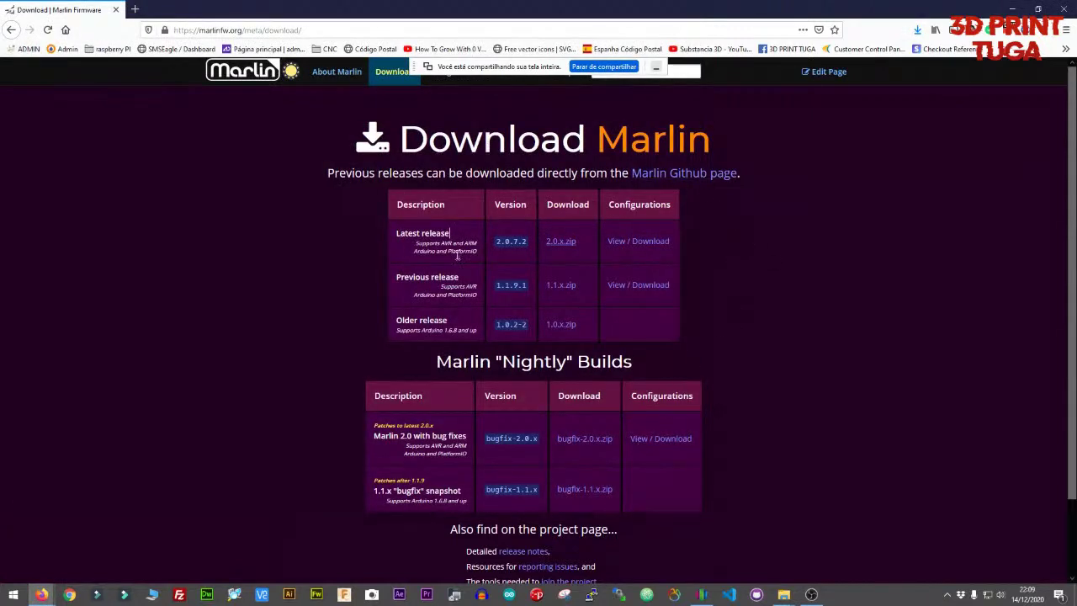
Download the configurations of the latest Marlin release as a ZIP from GitHub and save it as Configurations-release-2.0.7.2.zip in the Directo folder
left_click(650, 244)
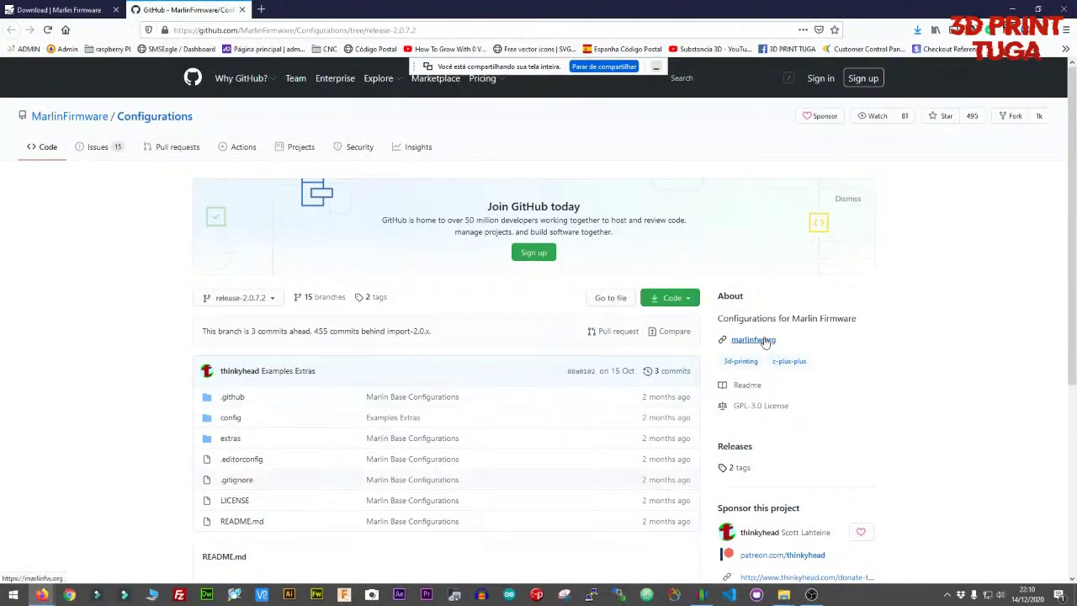
left_click(687, 301)
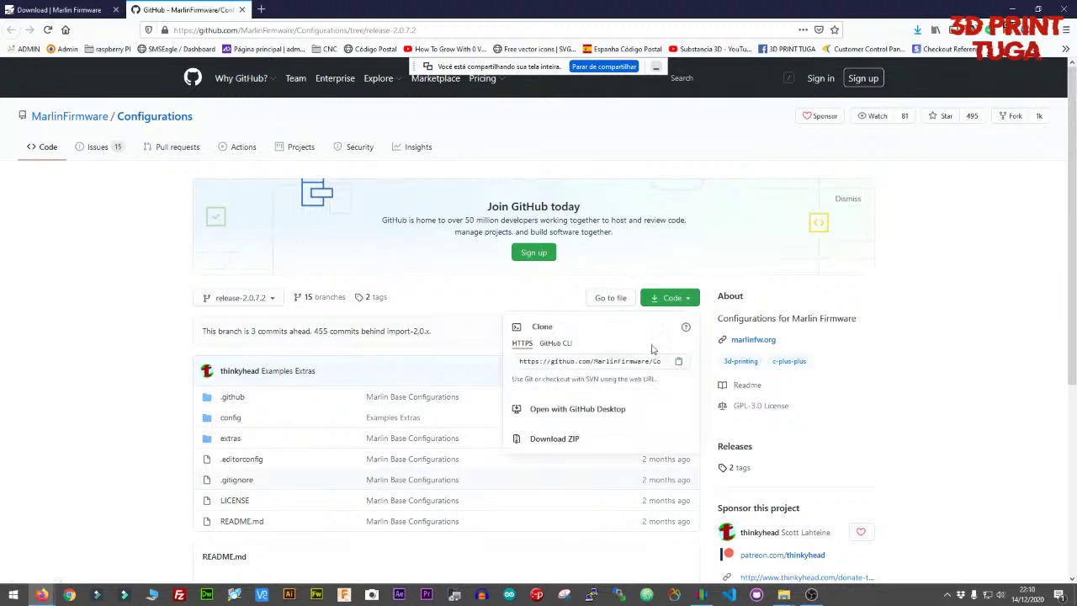
left_click(585, 441)
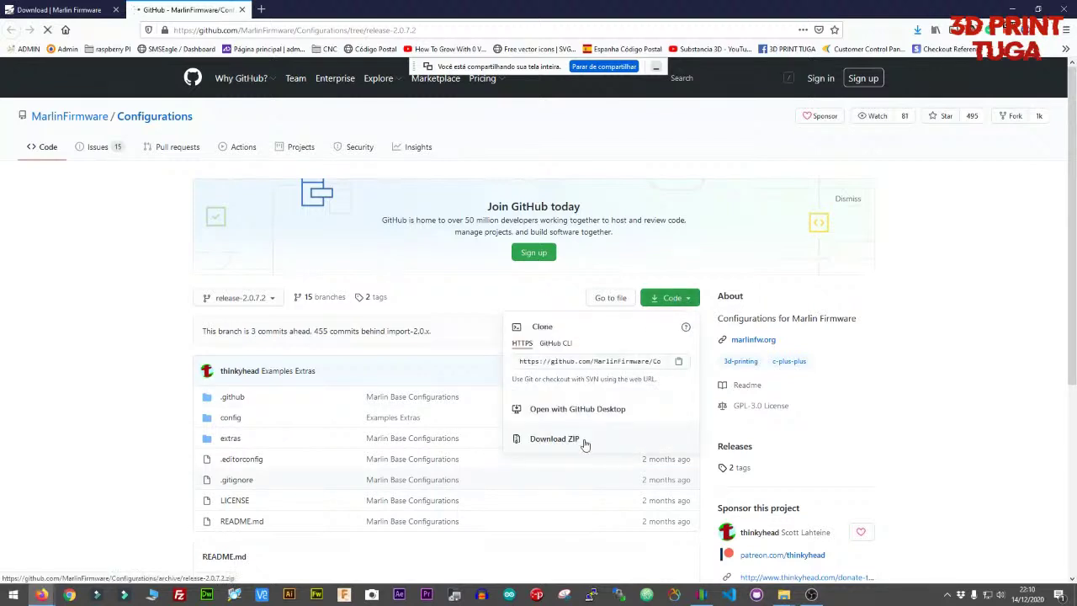
left_click(184, 164)
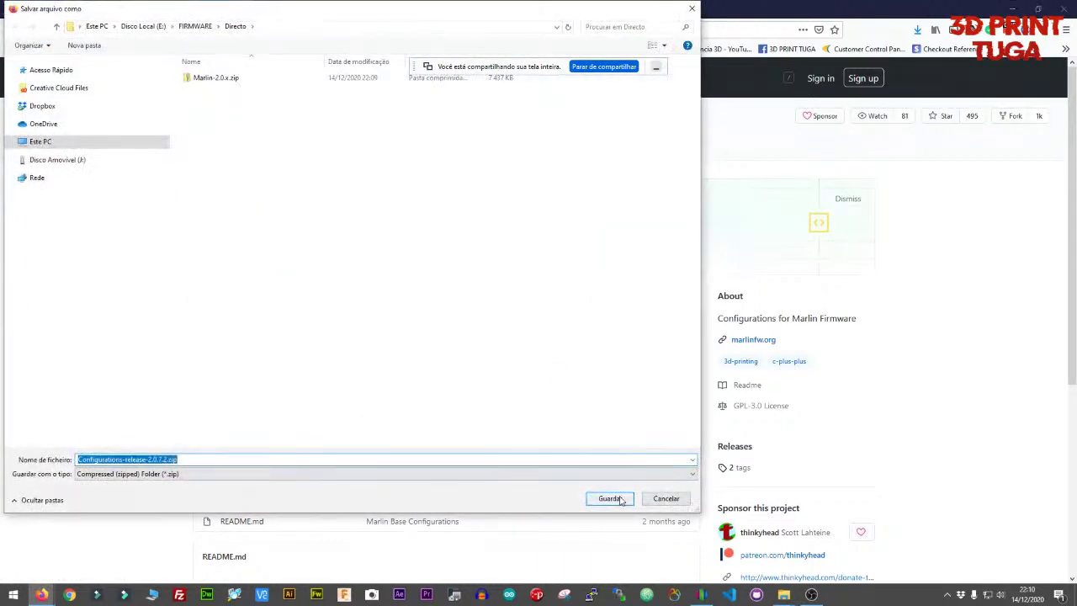
left_click(610, 498)
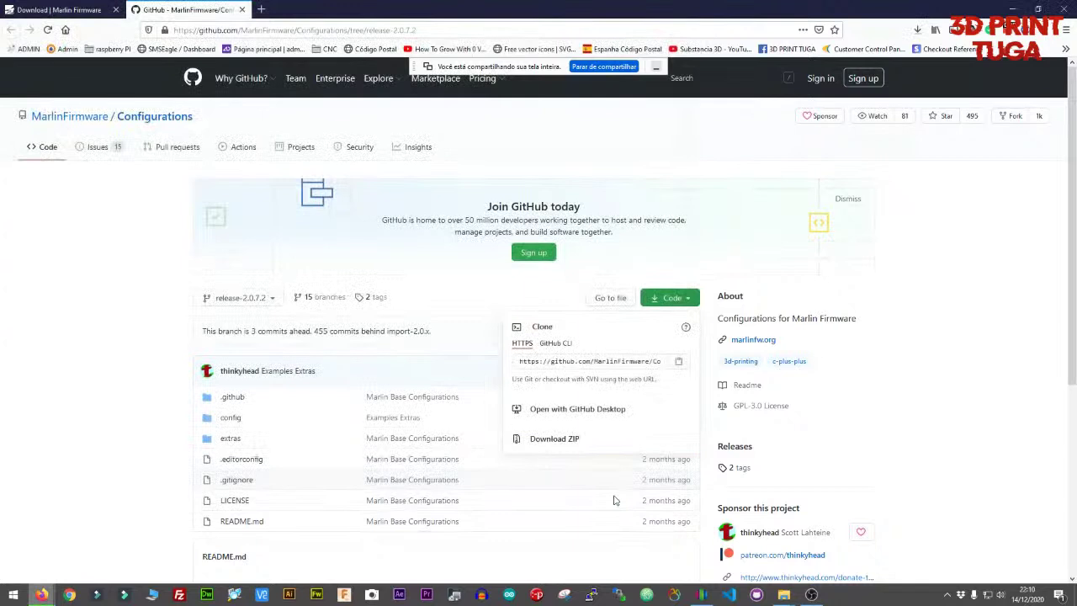
Show the downloaded Marlin-2.0.x.zip in its containing folder and maximize that folder window
left_click(917, 29)
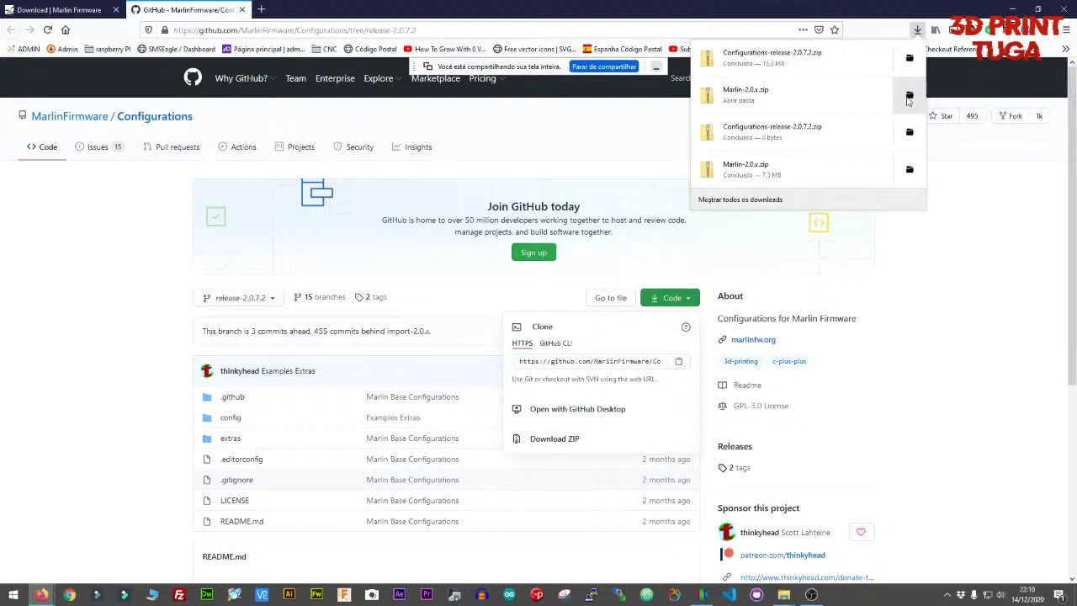
left_click(909, 96)
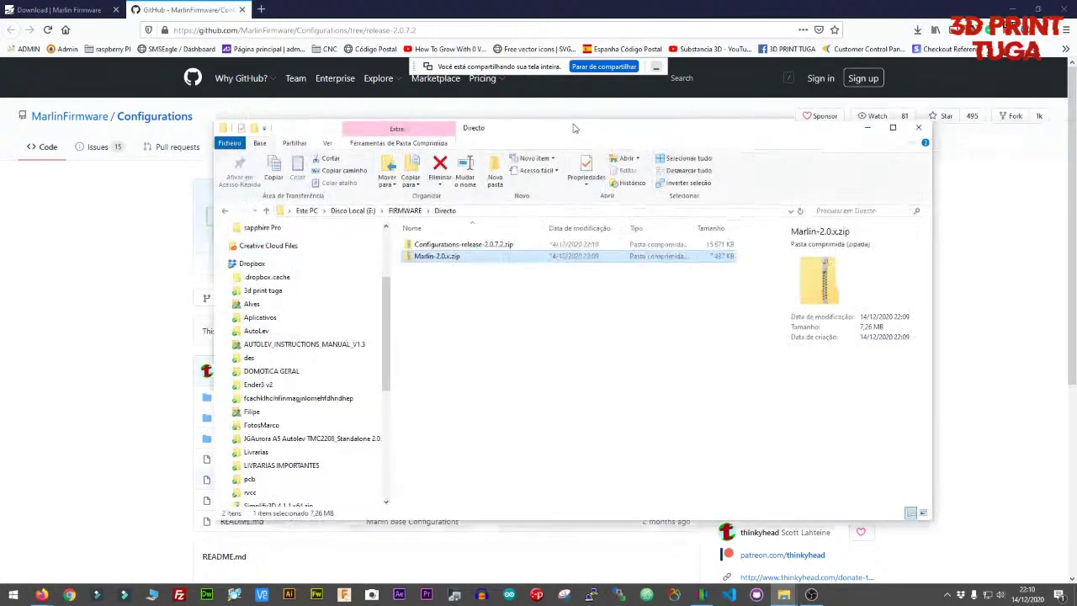
double_click(875, 125)
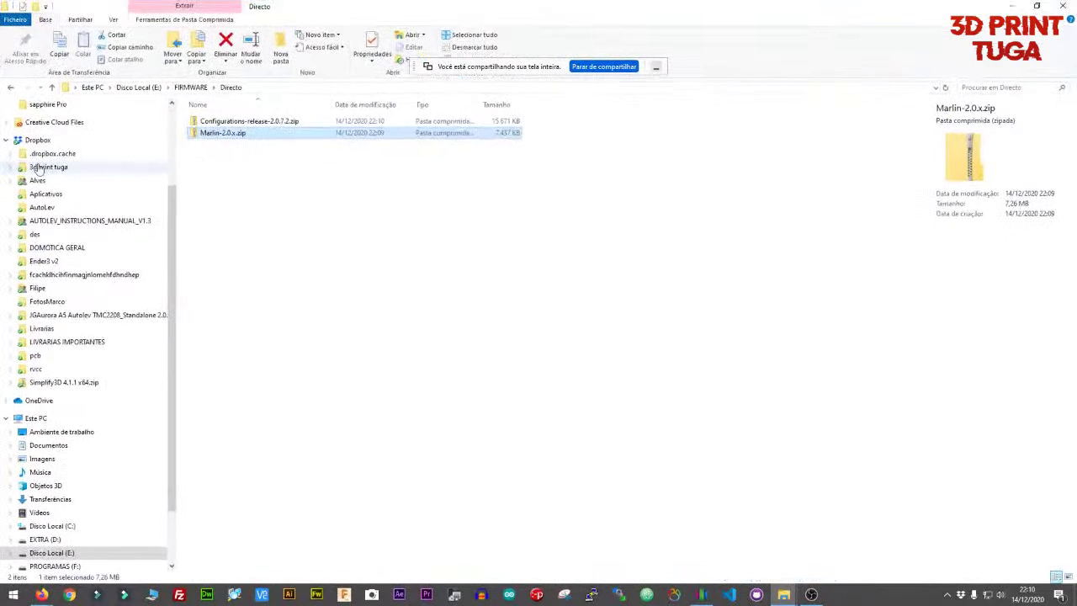
Collapse the expanded folder groups in the navigation tree and deselect the archive
left_click(9, 137)
left_click(6, 114)
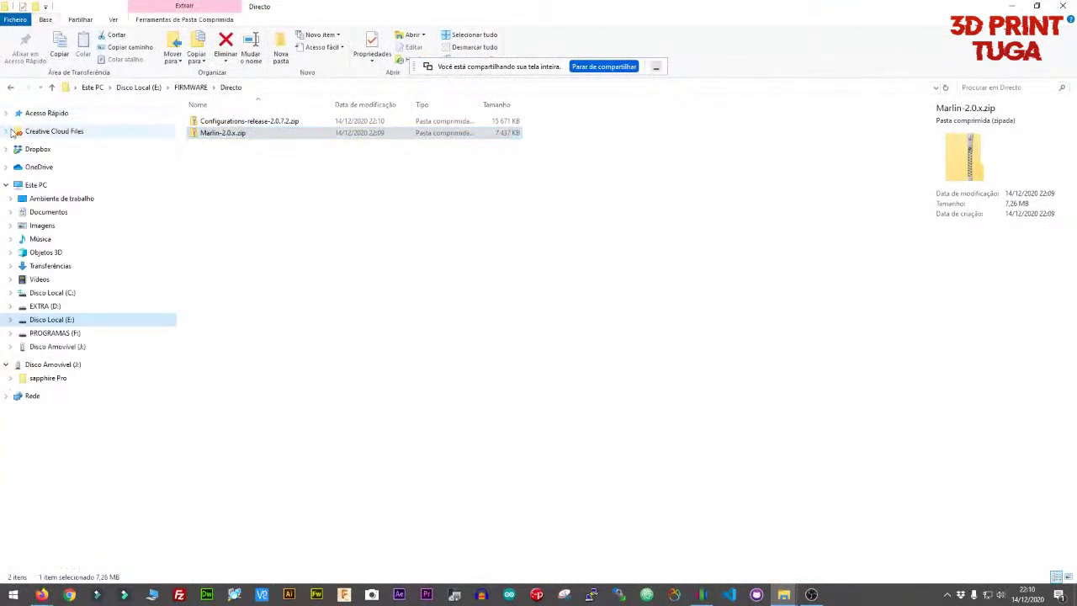
left_click(5, 184)
left_click(6, 203)
left_click(268, 196)
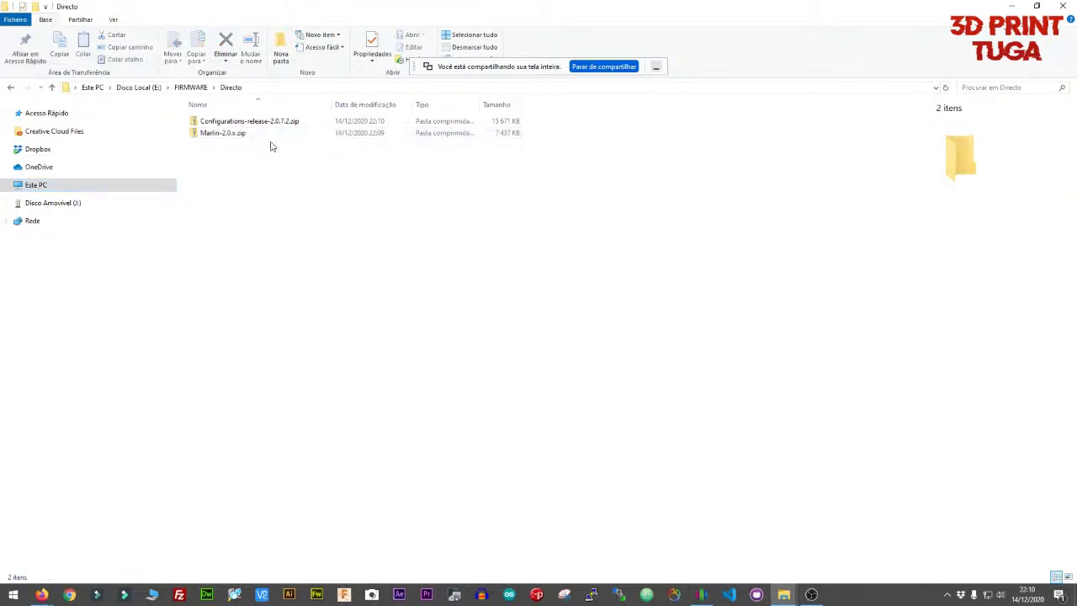
Extract Marlin-2.0.x.zip with 7-Zip into its own Marlin-2.0.x folder
left_click(243, 135)
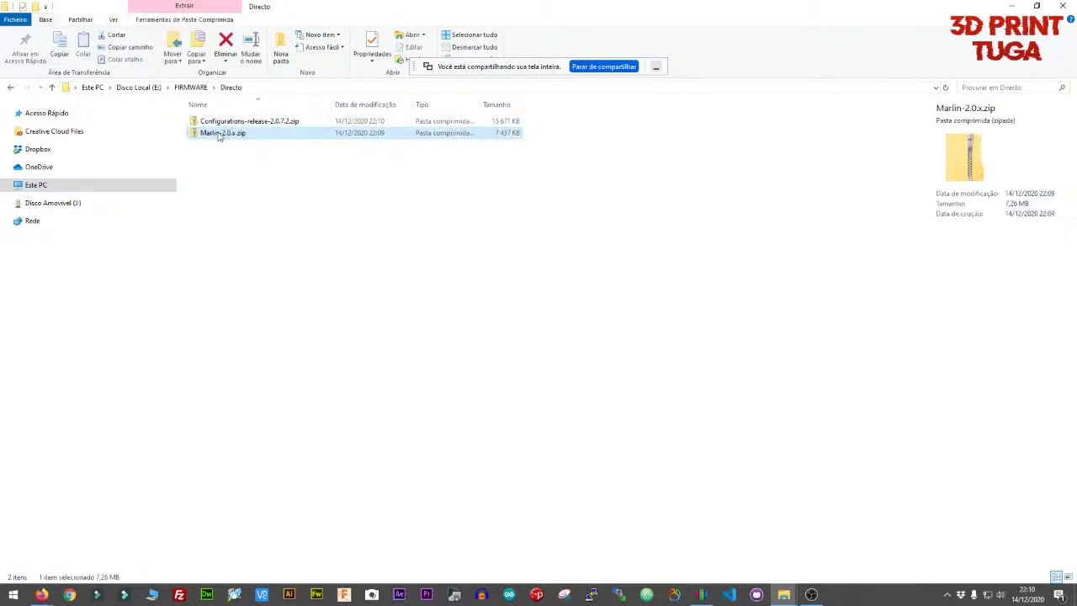
right_click(217, 134)
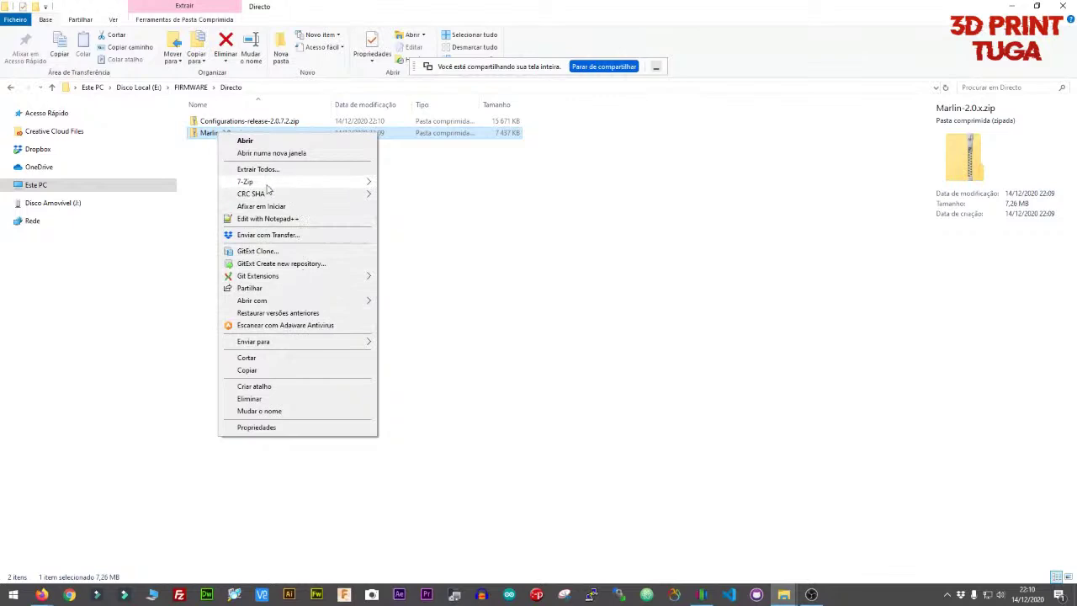
mouse_move(266, 185)
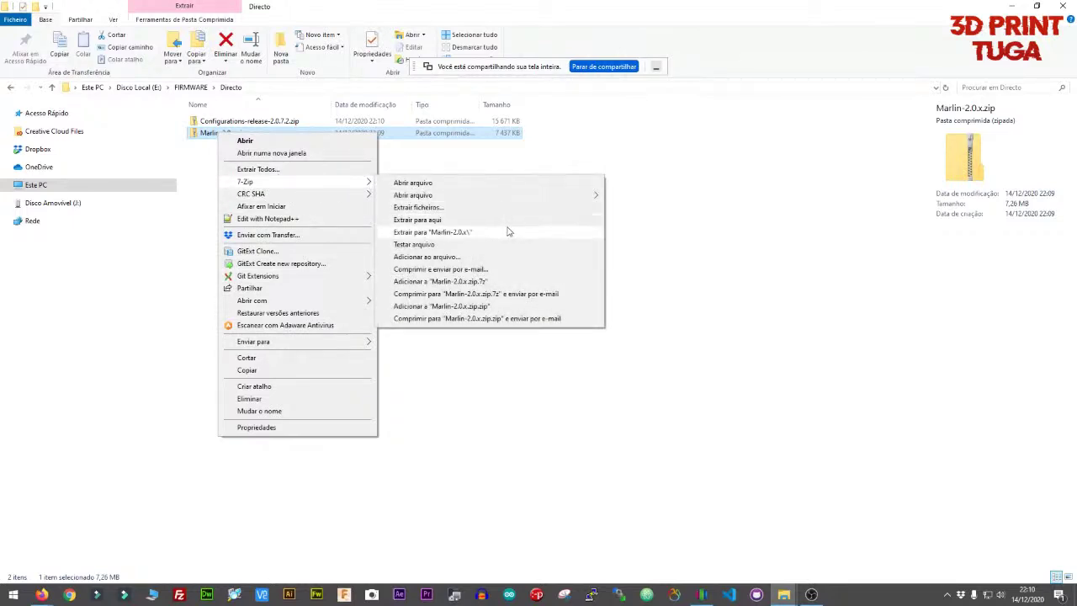
left_click(508, 231)
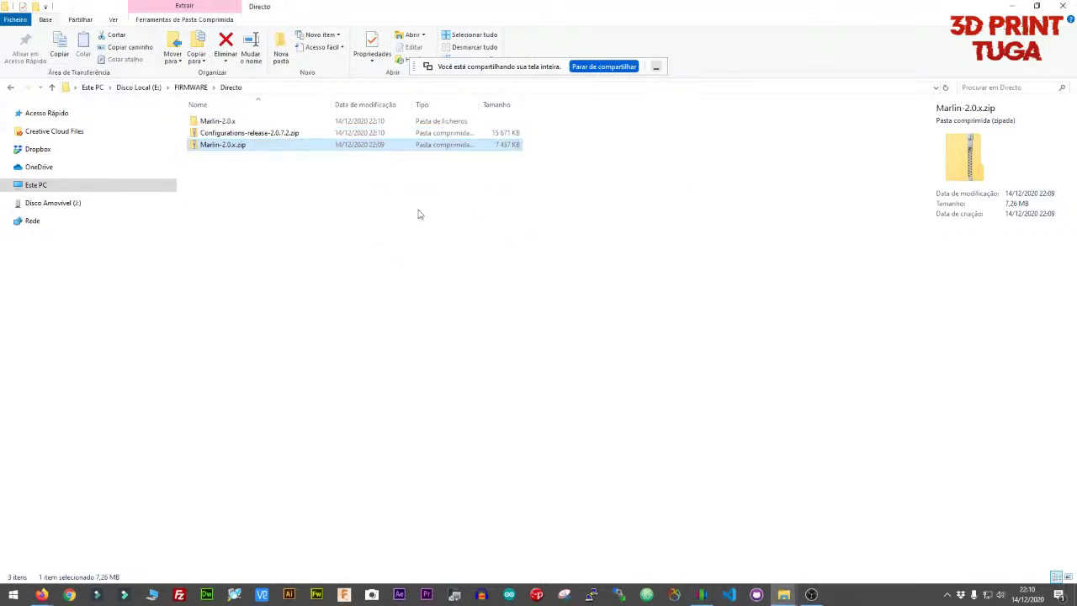
Extract Configurations-release-2.0.7.2.zip with 7-Zip into its own Configurations-release-2.0.7.2 folder
right_click(231, 139)
mouse_move(294, 190)
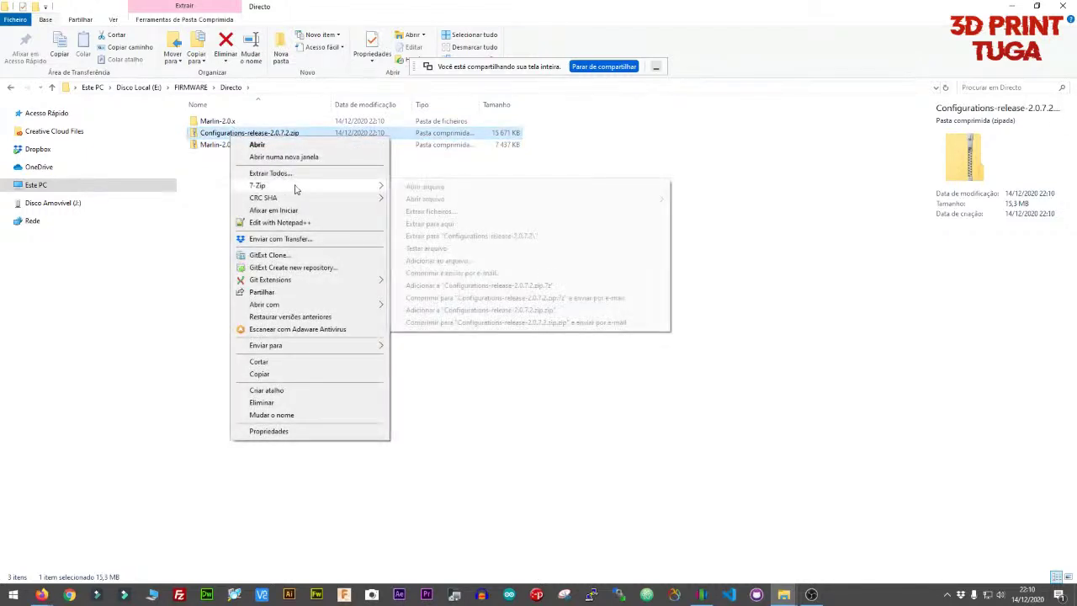
left_click(514, 237)
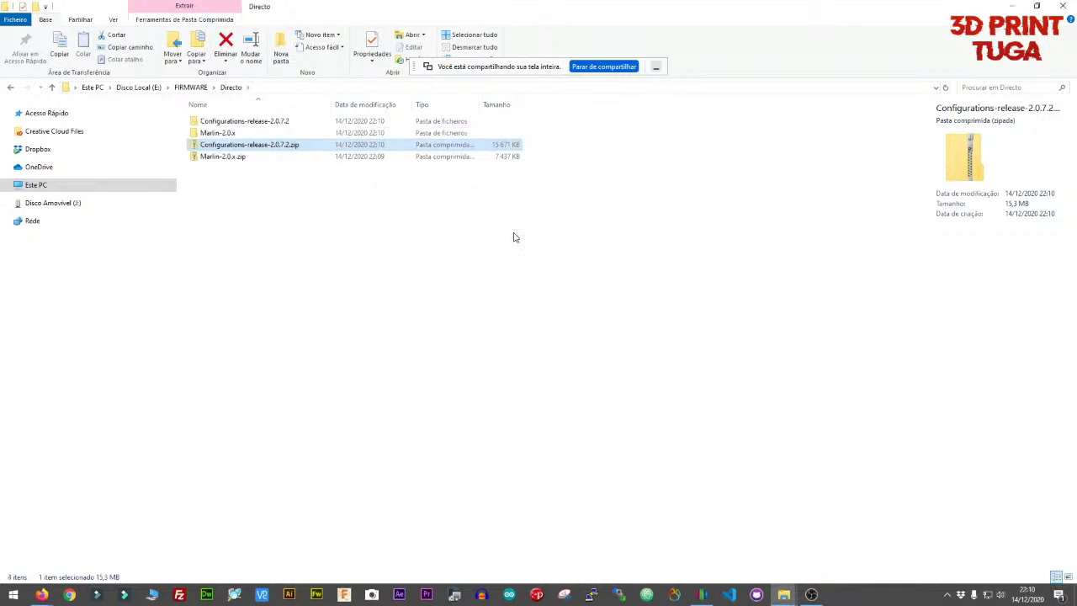
Permanently delete the two ZIP archives from the Directo folder, keeping the extracted folders
left_click(253, 216)
left_click_drag(259, 206, 198, 147)
key("Delete")
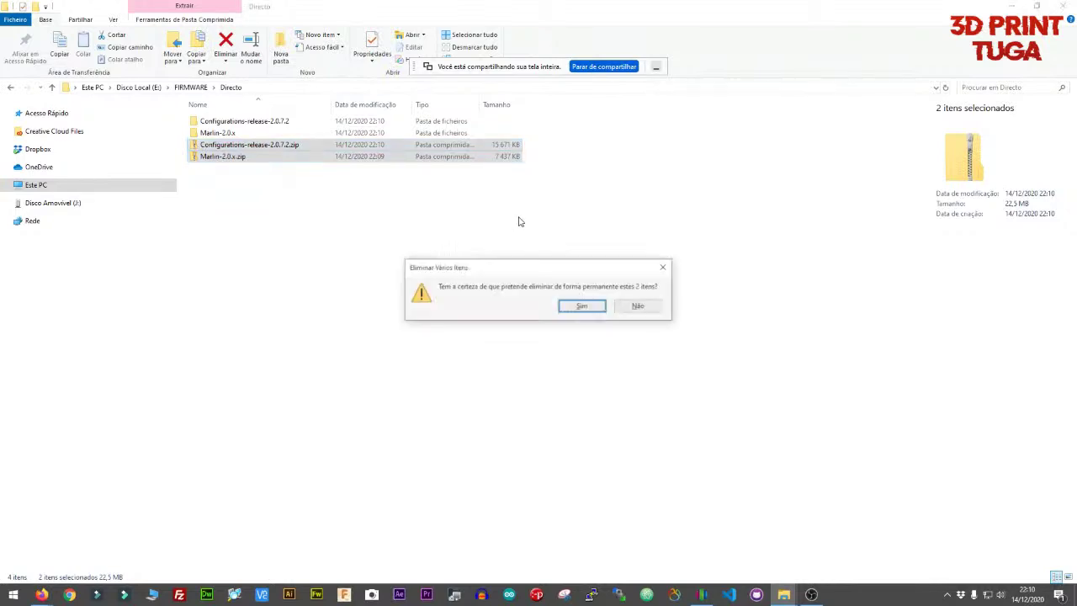
left_click(581, 306)
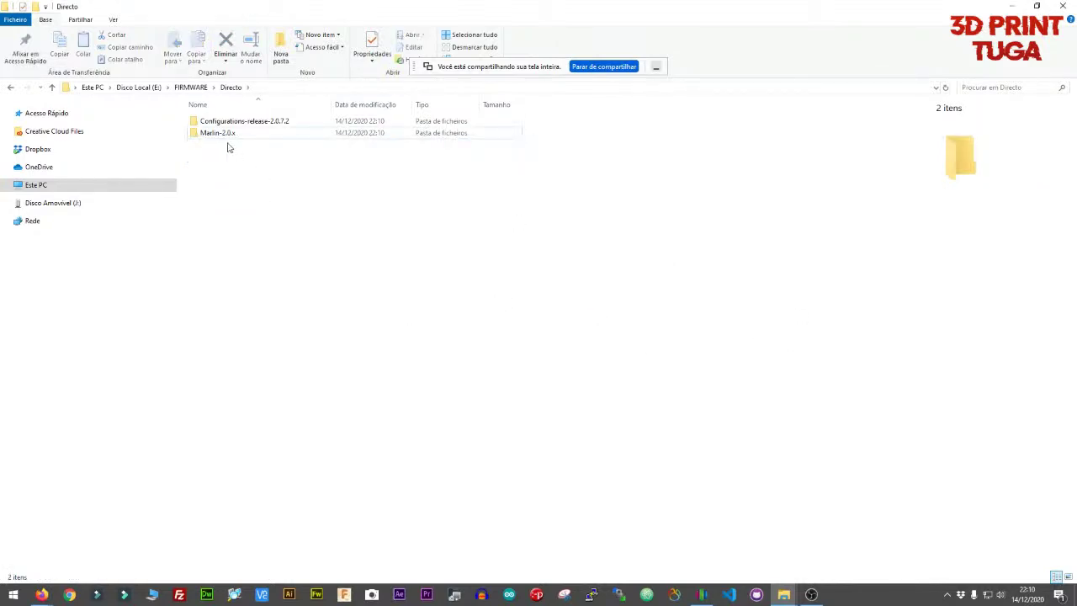
Examine the contents of the Marlin-2.0.x folder, its Marlin subfolder and the src folder, and return to the Marlin subfolder
left_click(221, 138)
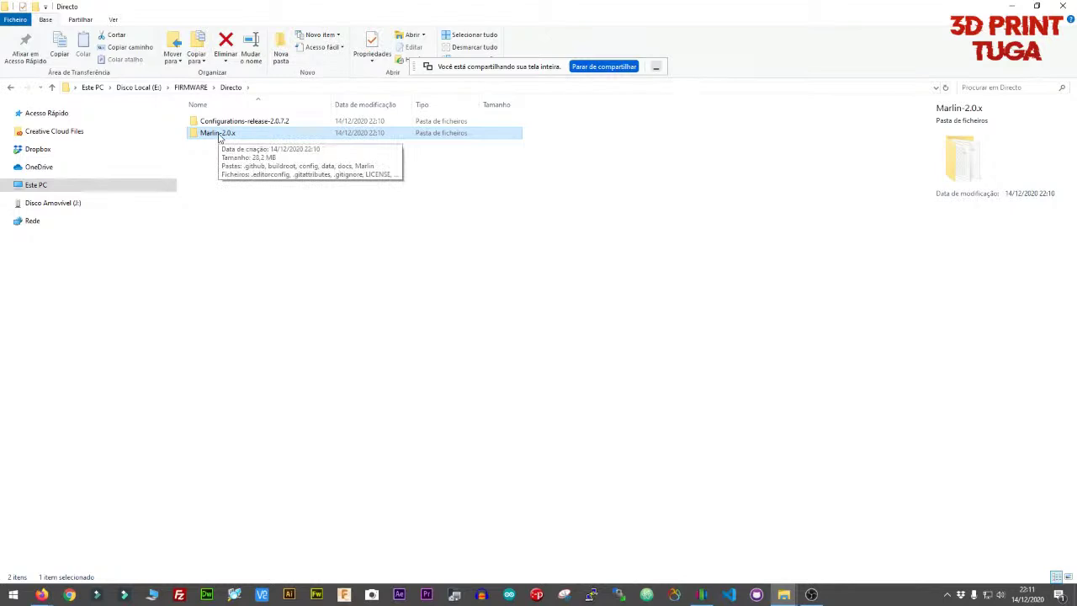
double_click(220, 135)
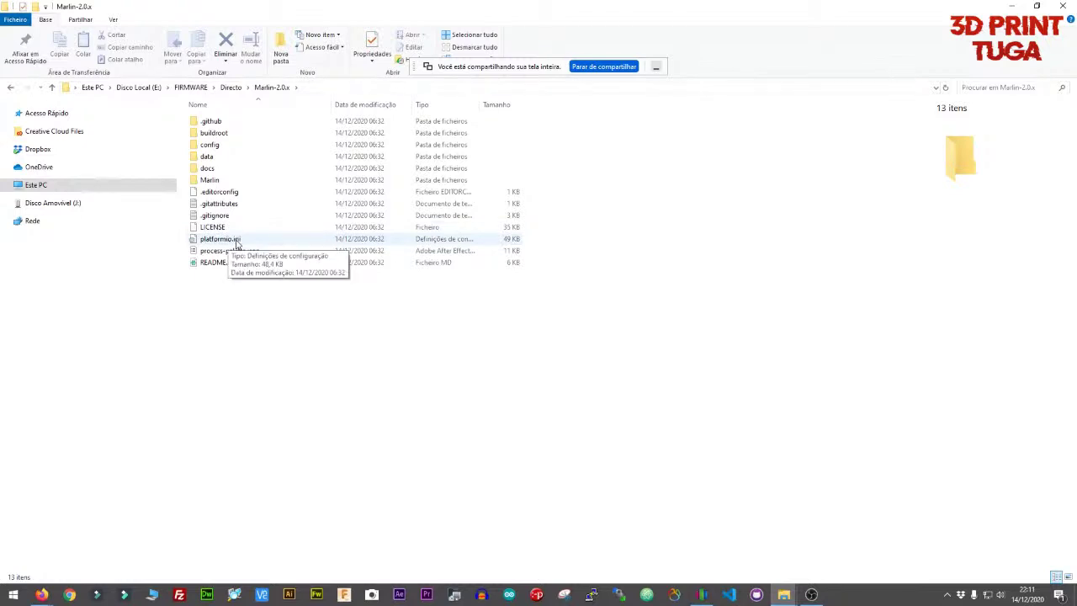
double_click(239, 184)
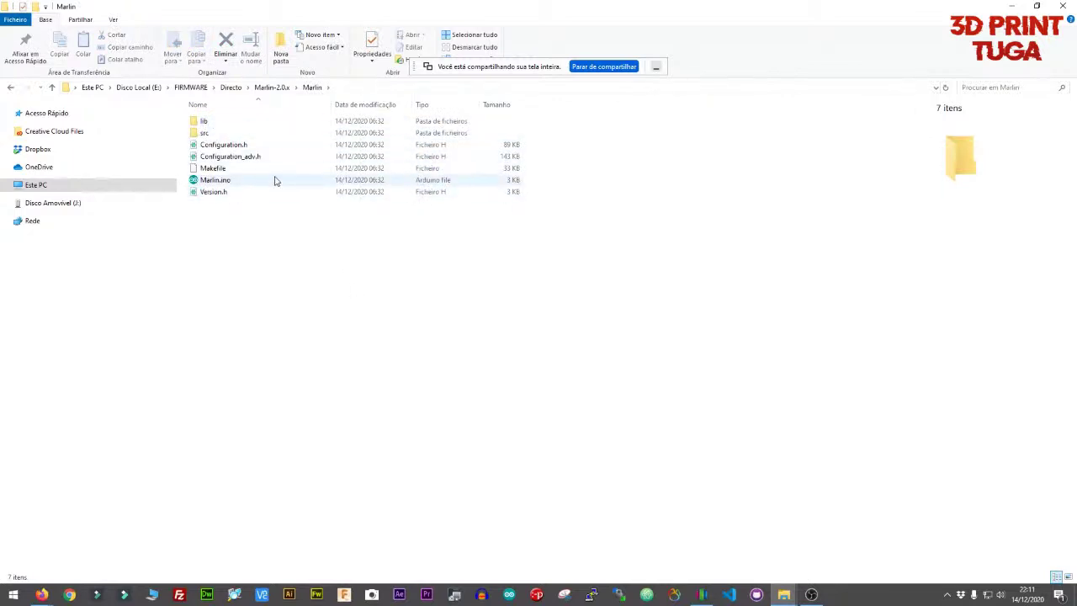
double_click(206, 134)
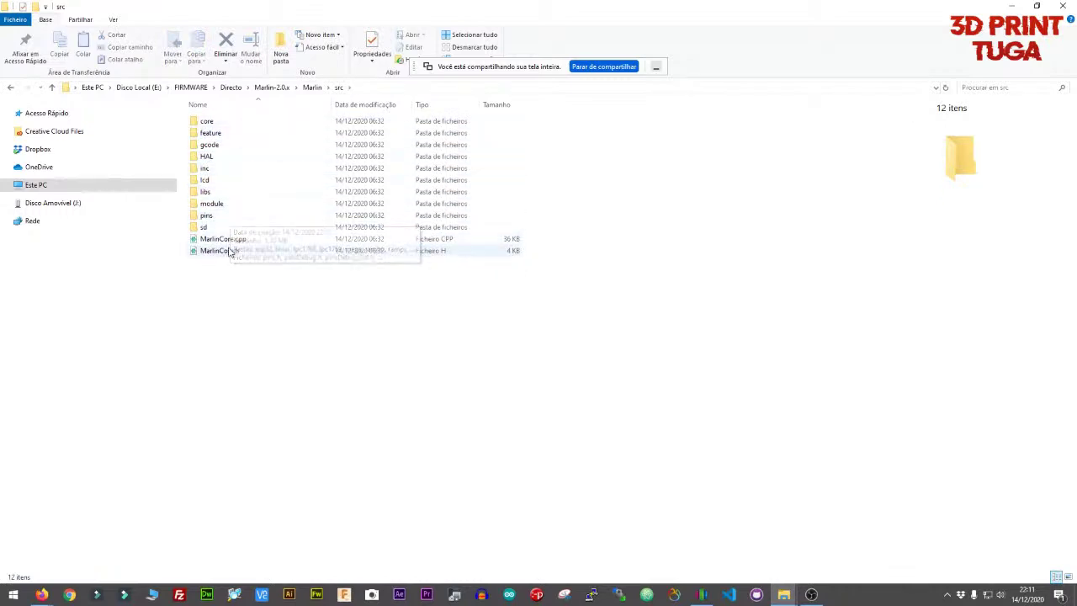
left_click(10, 87)
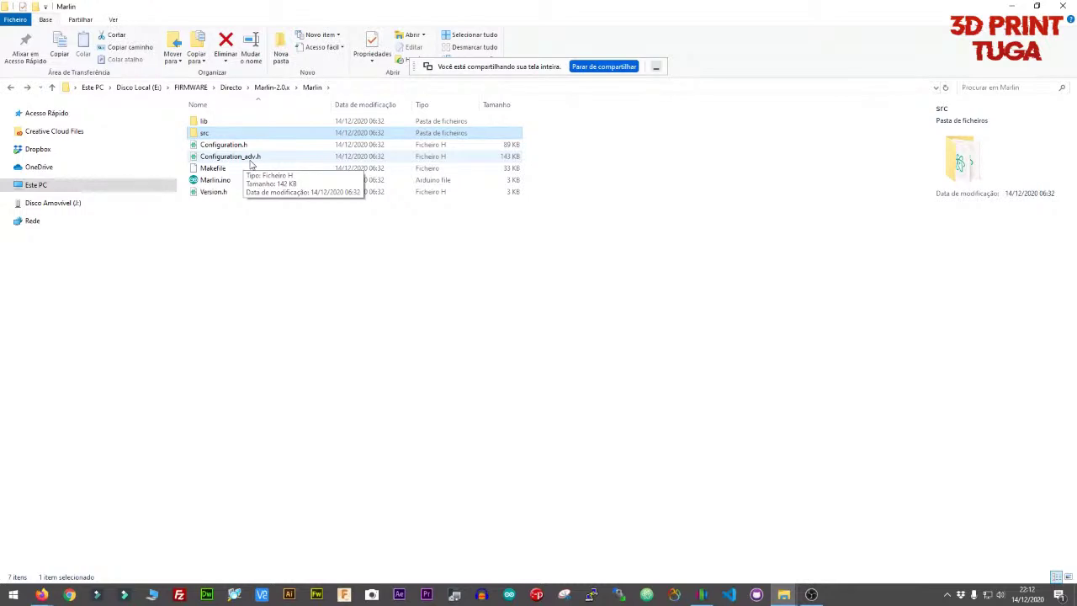
Open a new Visual Studio Code window and clear away the release notes and the screen-sharing bar
right_click(729, 597)
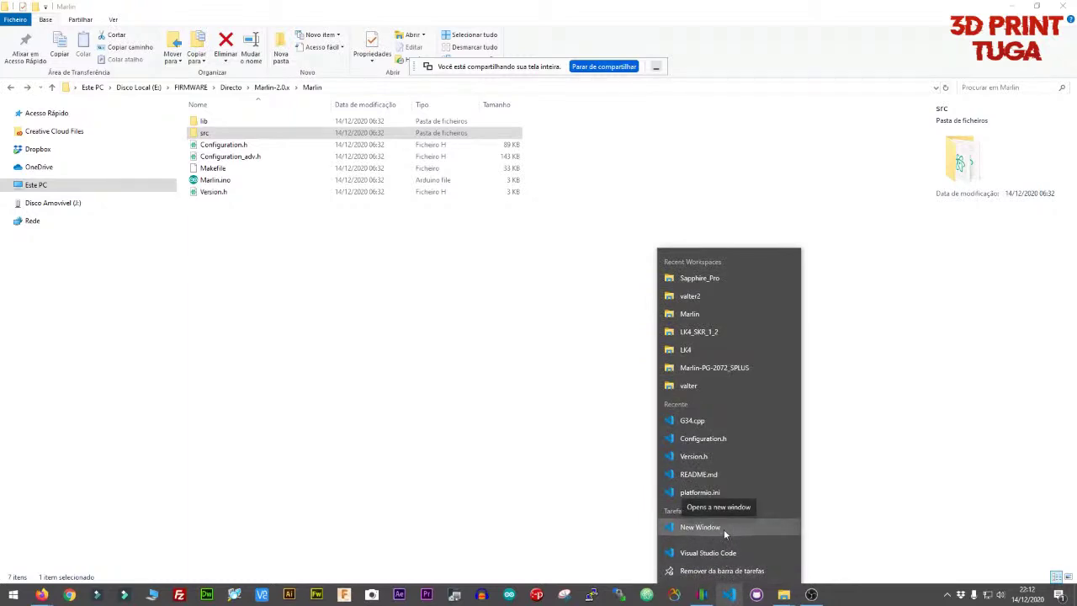
left_click(723, 528)
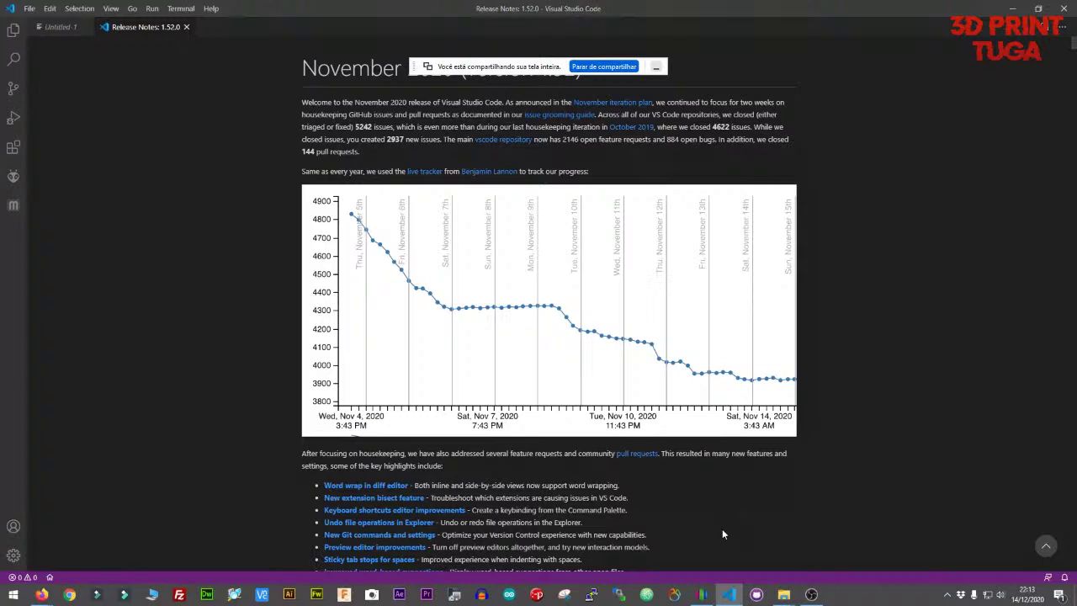
left_click(187, 27)
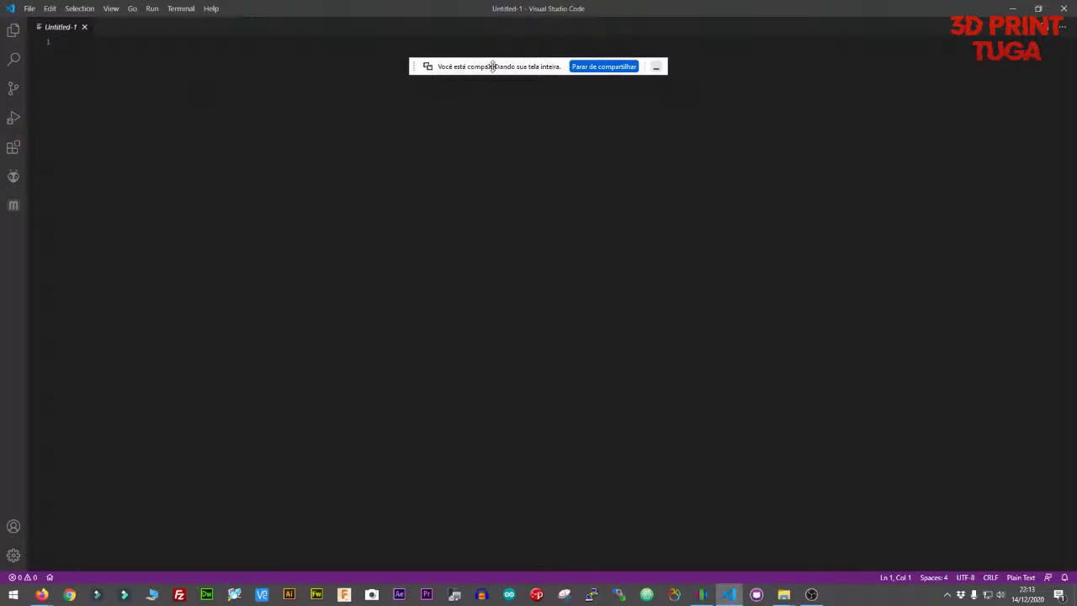
left_click_drag(530, 66, 927, 595)
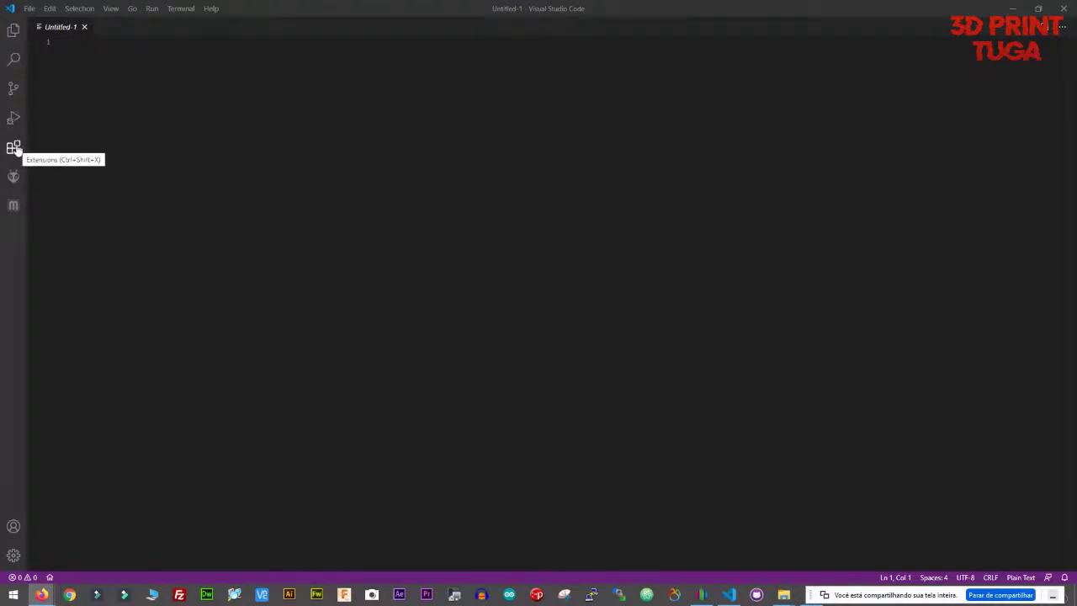
Search the extensions marketplace for "auto build marlin" and open the details of the Auto Build Marlin extension
left_click(14, 149)
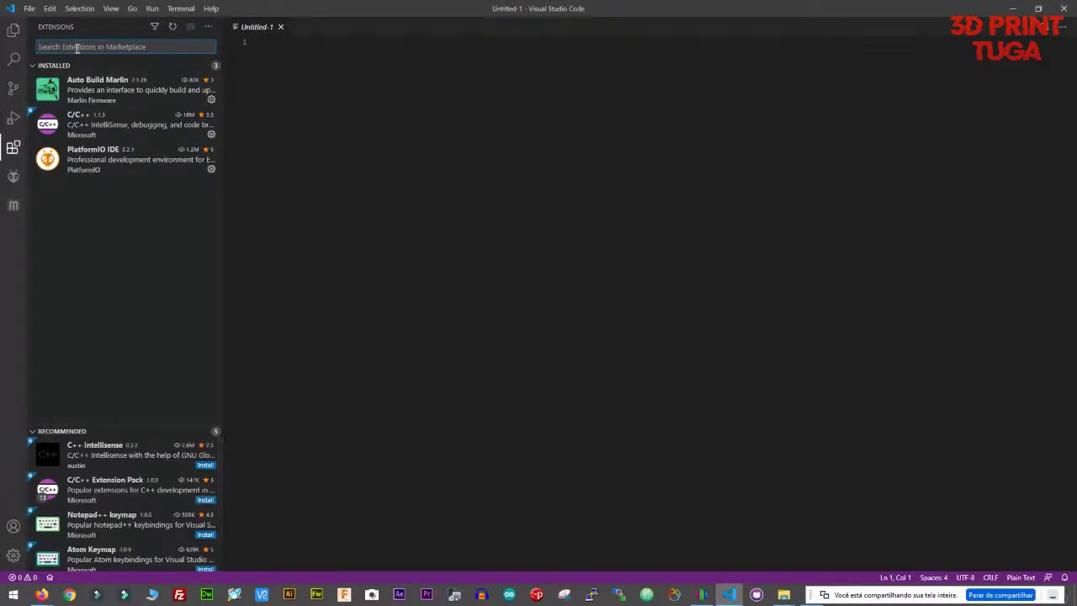
type("auto b")
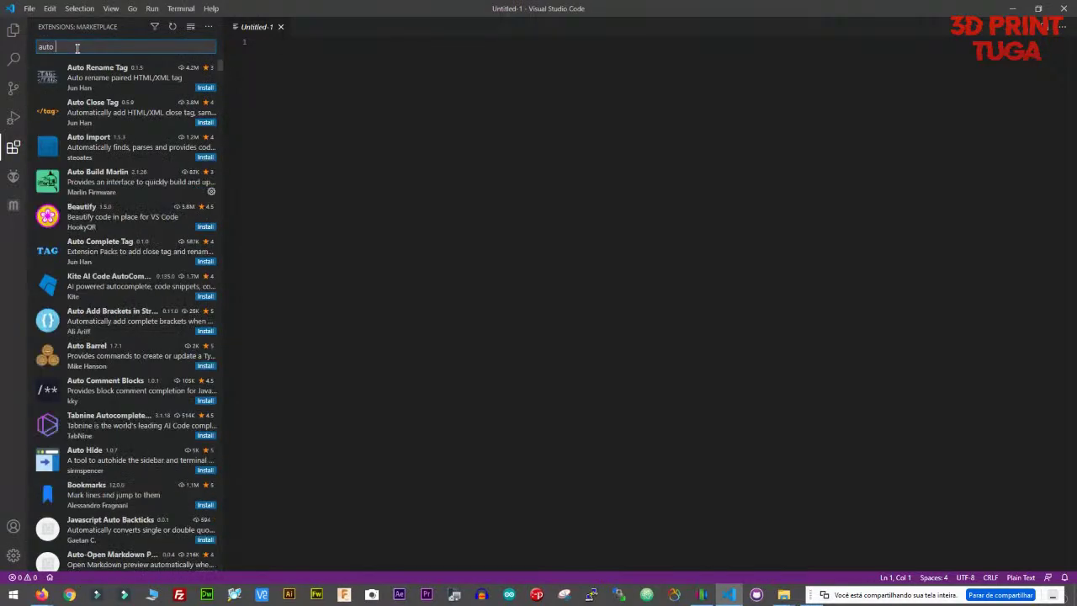
type("uil")
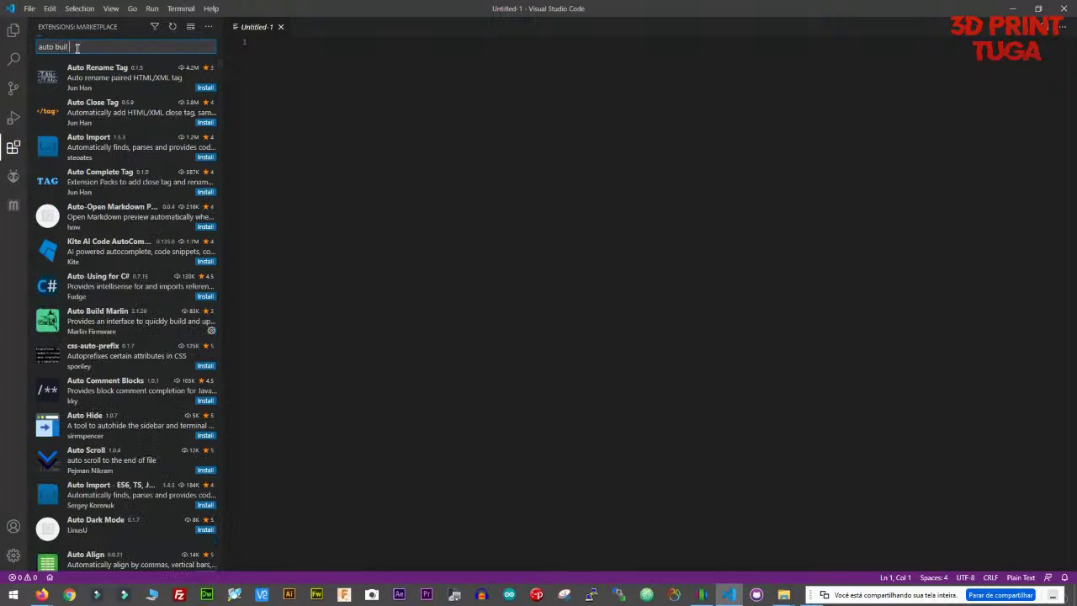
type("d marlin")
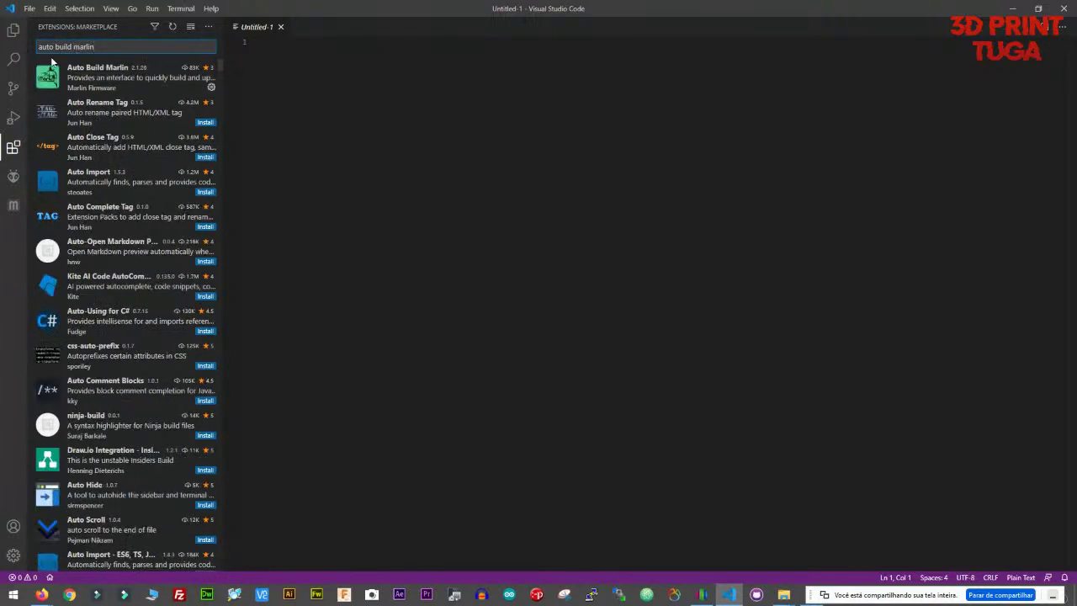
left_click(120, 87)
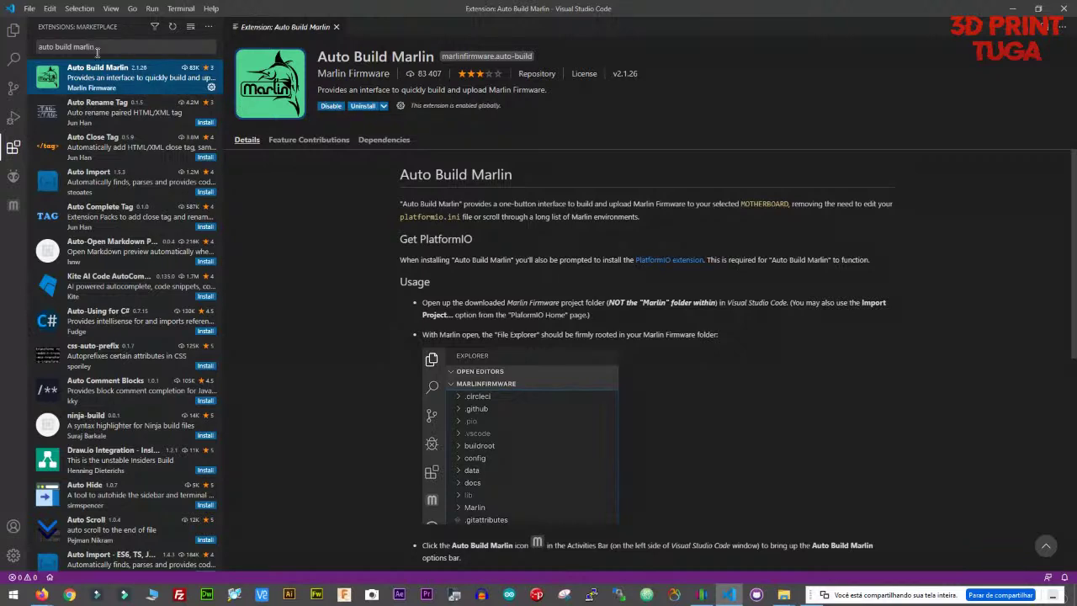
Clear the extension search to return to the list of installed extensions
left_click(38, 48)
key("ctrl+a")
key("BackSpace")
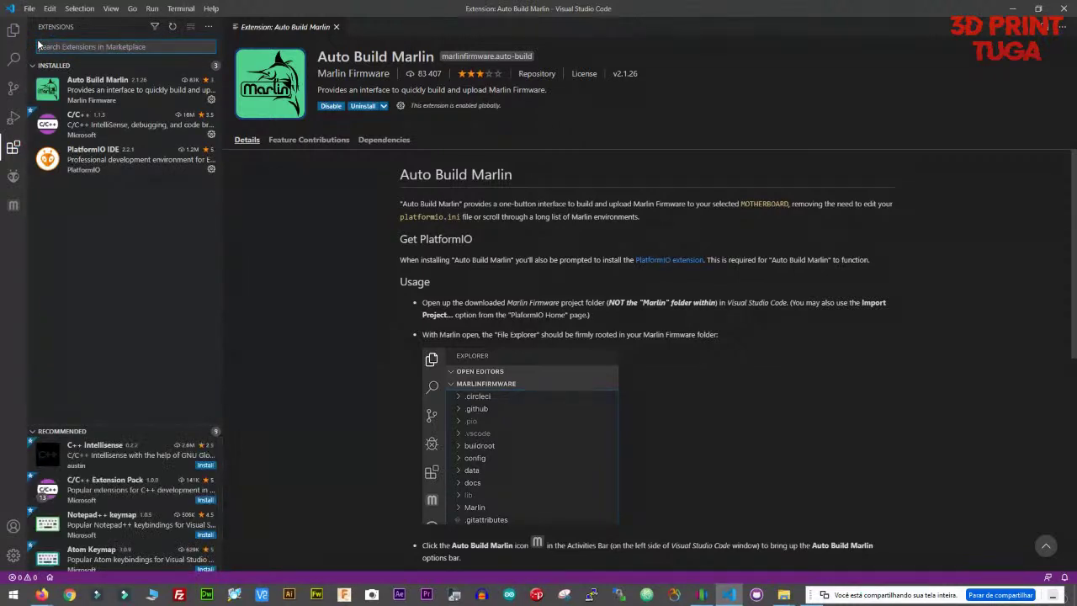
View the PlatformIO IDE extension details, close them, and open the PlatformIO home page
left_click(72, 154)
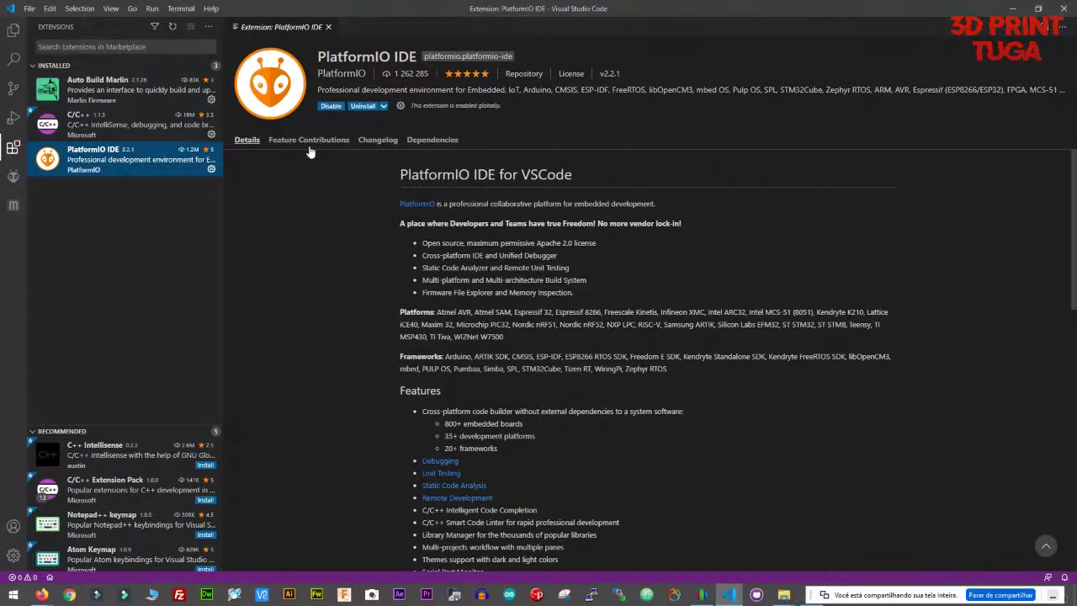
left_click(12, 178)
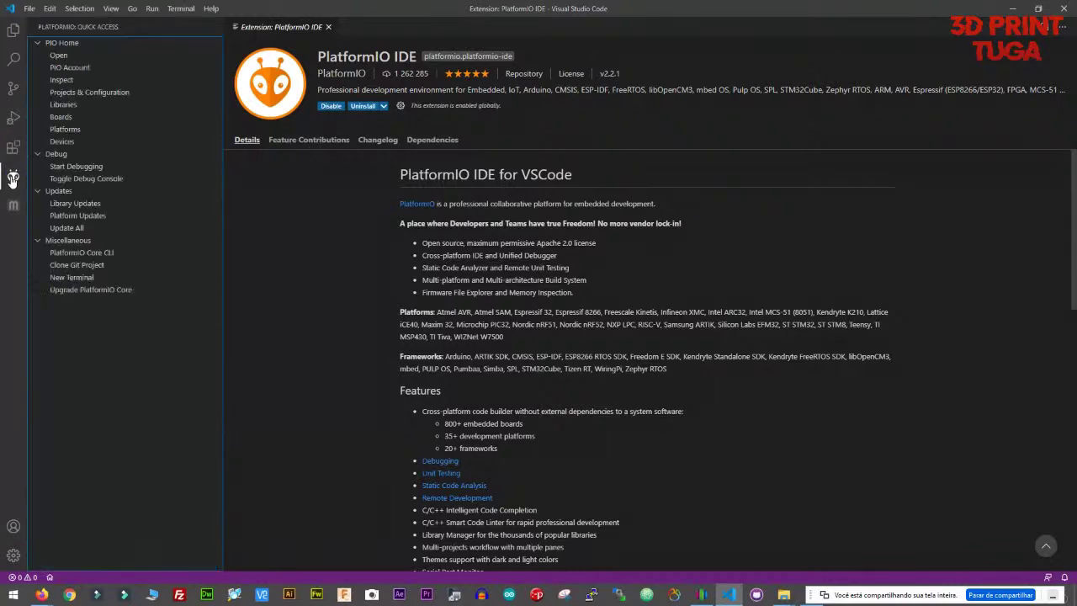
left_click(328, 27)
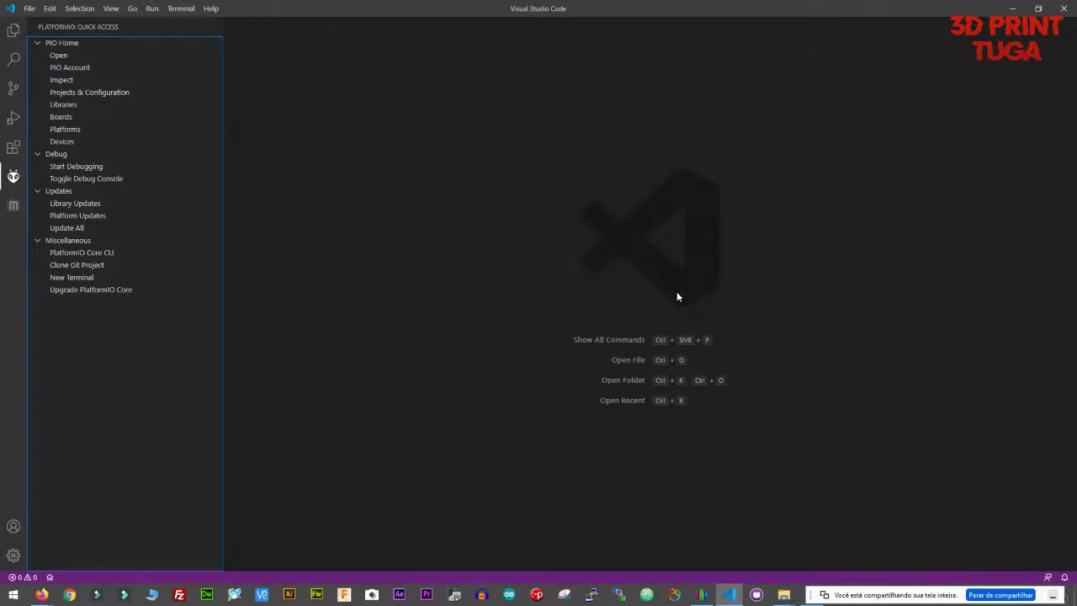
left_click(54, 56)
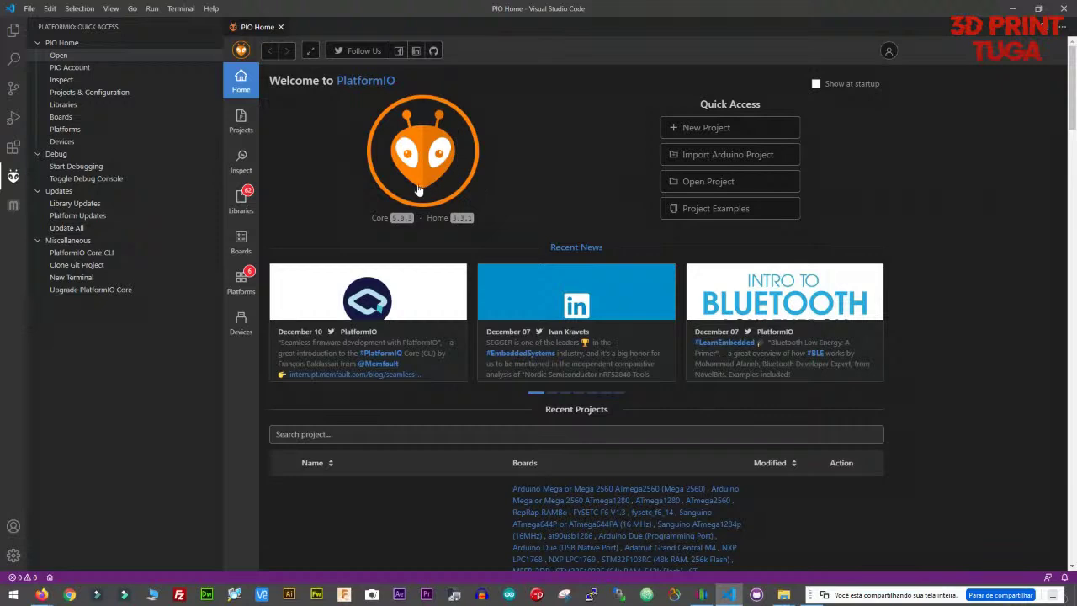
Start opening an existing PlatformIO project and browse to the Directo folder inside FIRMWARE on drive E
left_click(719, 189)
double_click(586, 189)
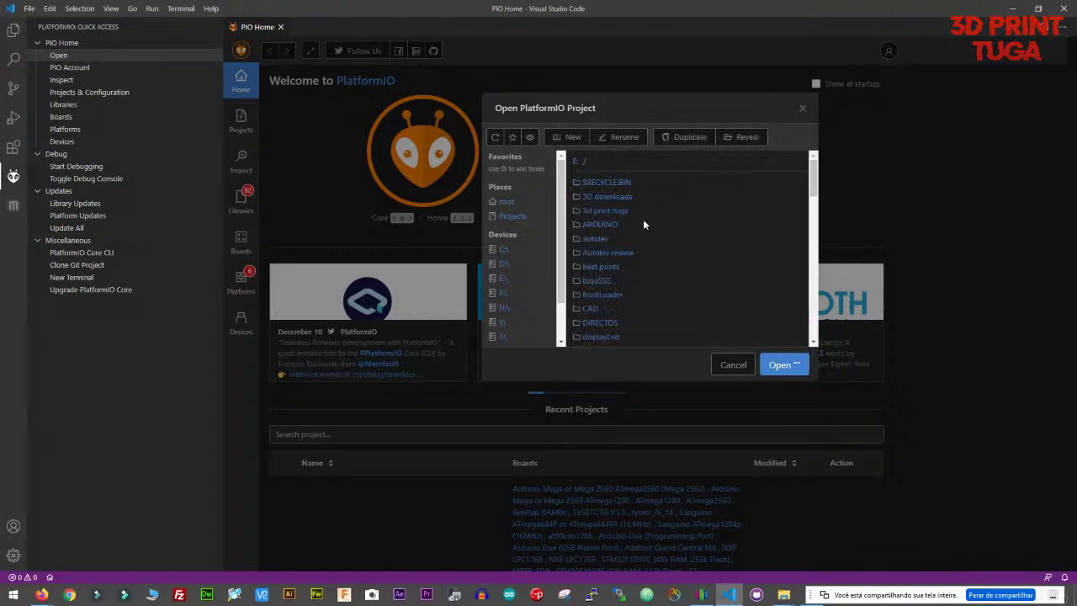
scroll(611, 285, "down", 1)
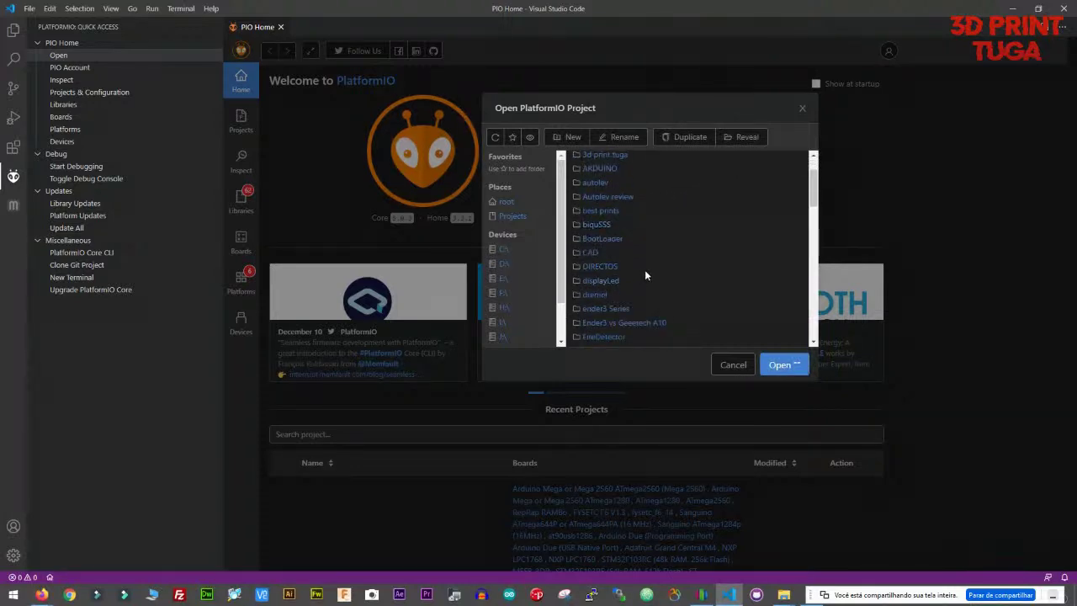
scroll(645, 275, "down", 3)
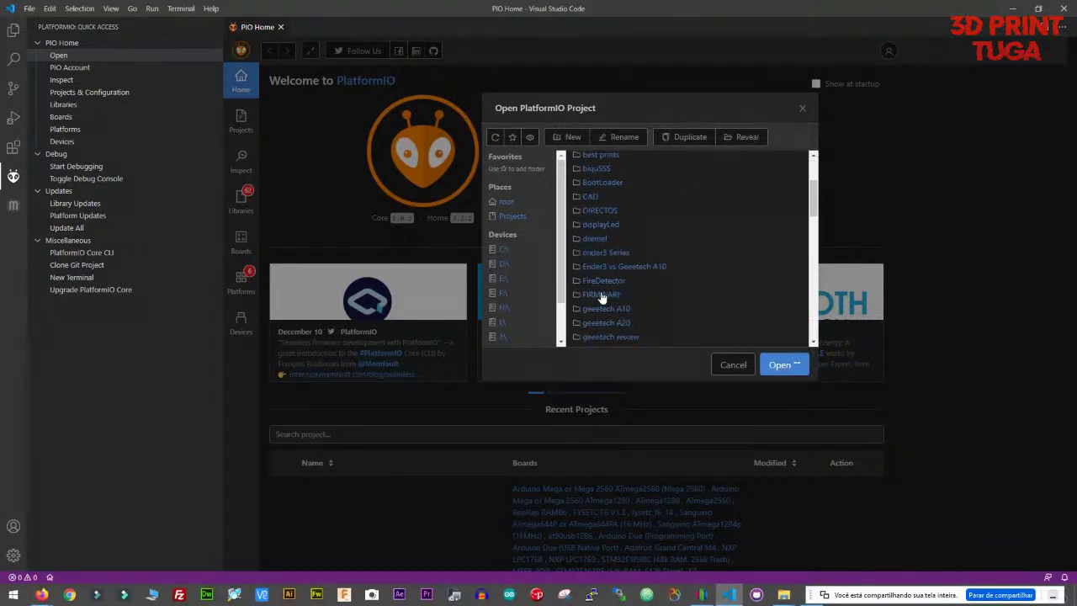
double_click(601, 298)
scroll(655, 274, "down", 3)
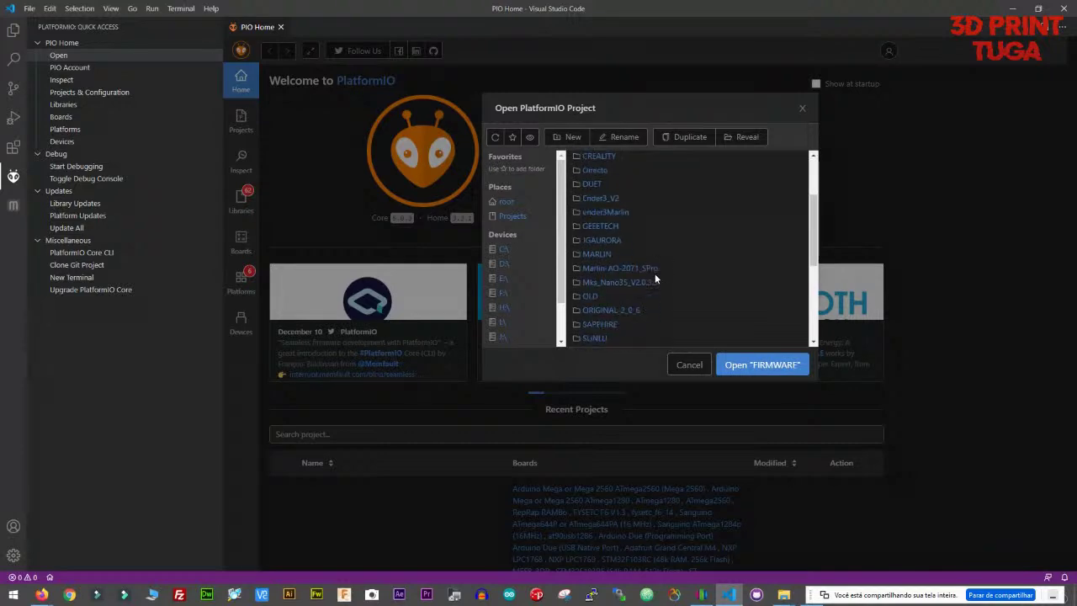
scroll(654, 275, "up", 2)
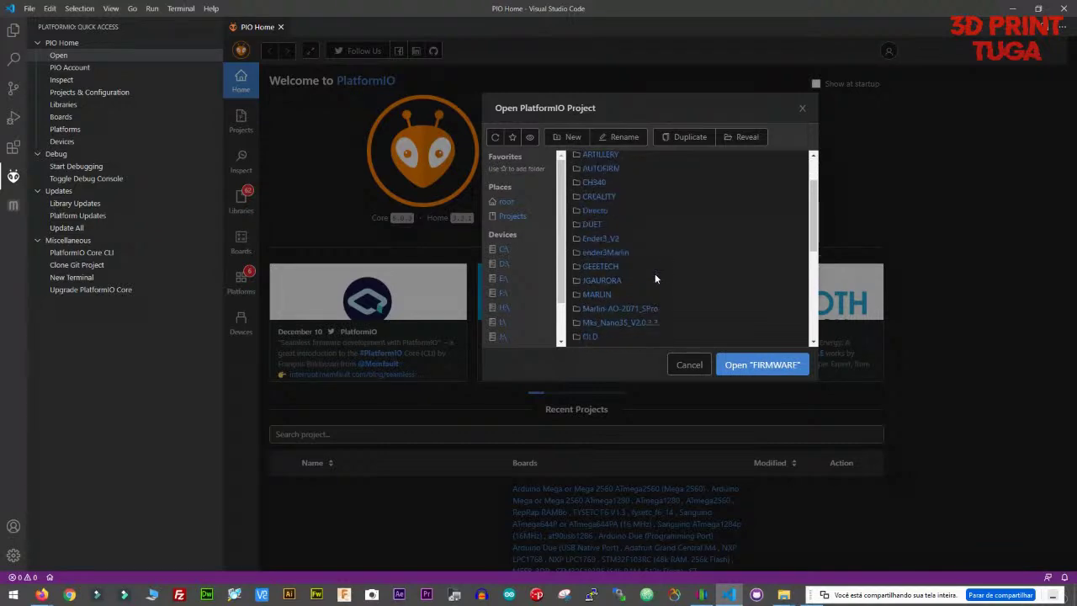
double_click(604, 210)
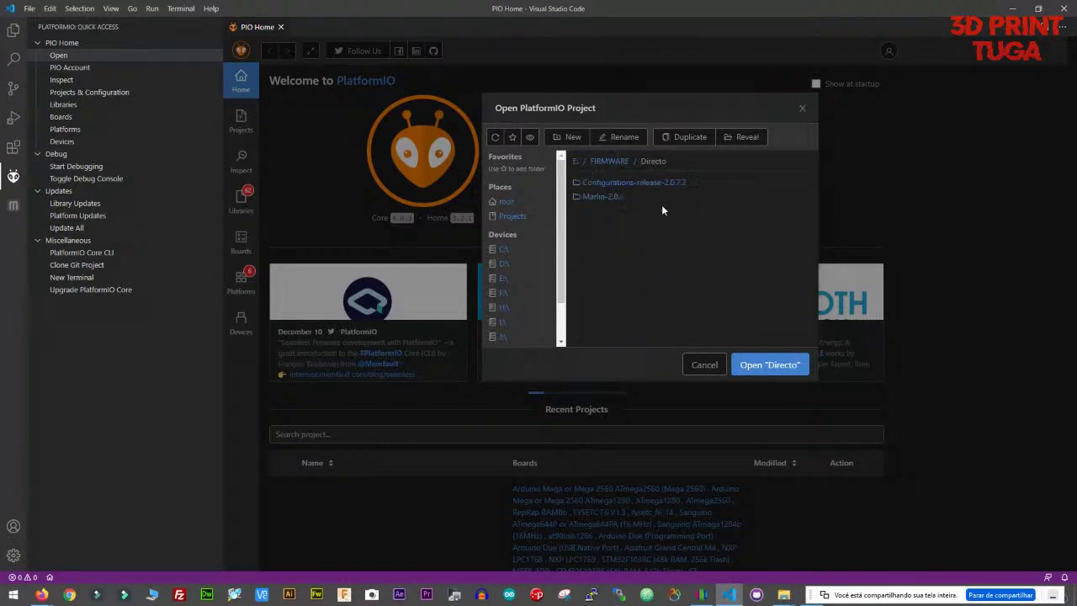
Choose the Marlin-2.0.x folder containing platformio.ini and open it as the PlatformIO project
double_click(615, 197)
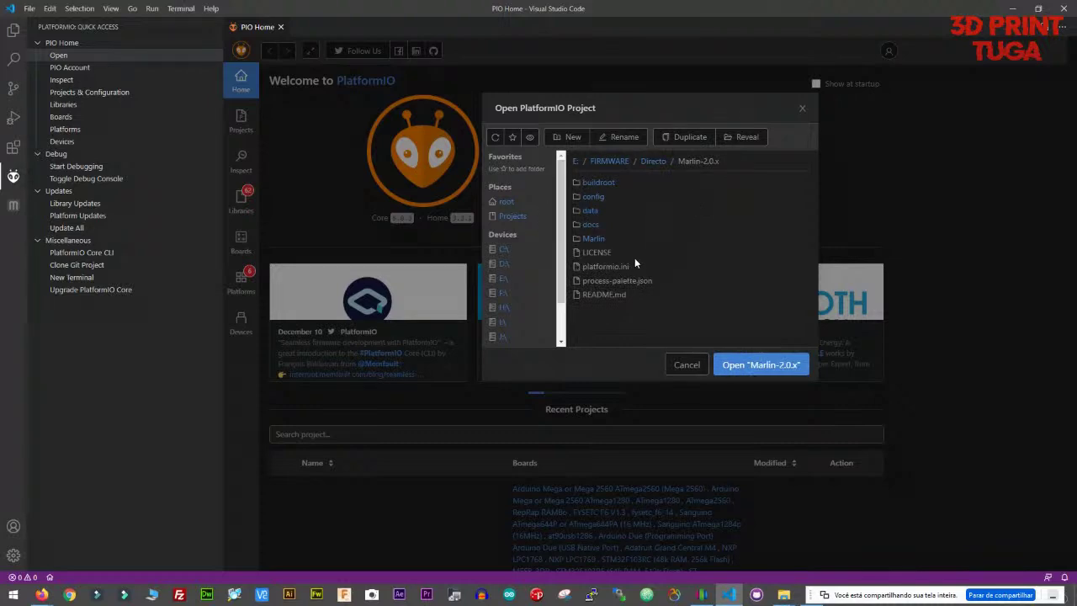
left_click_drag(589, 265, 630, 266)
left_click(645, 263)
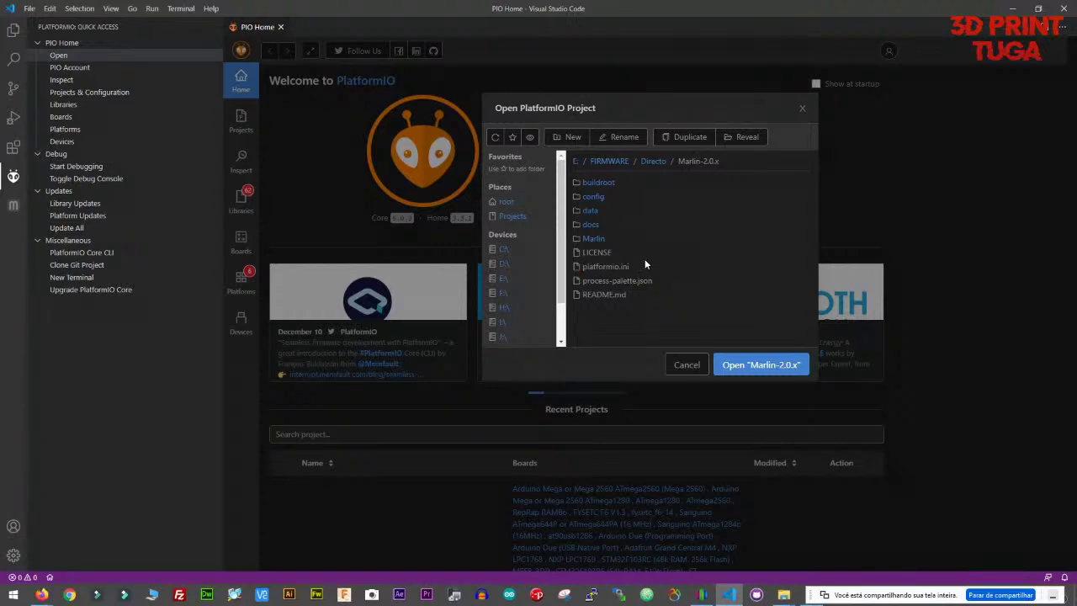
left_click(725, 367)
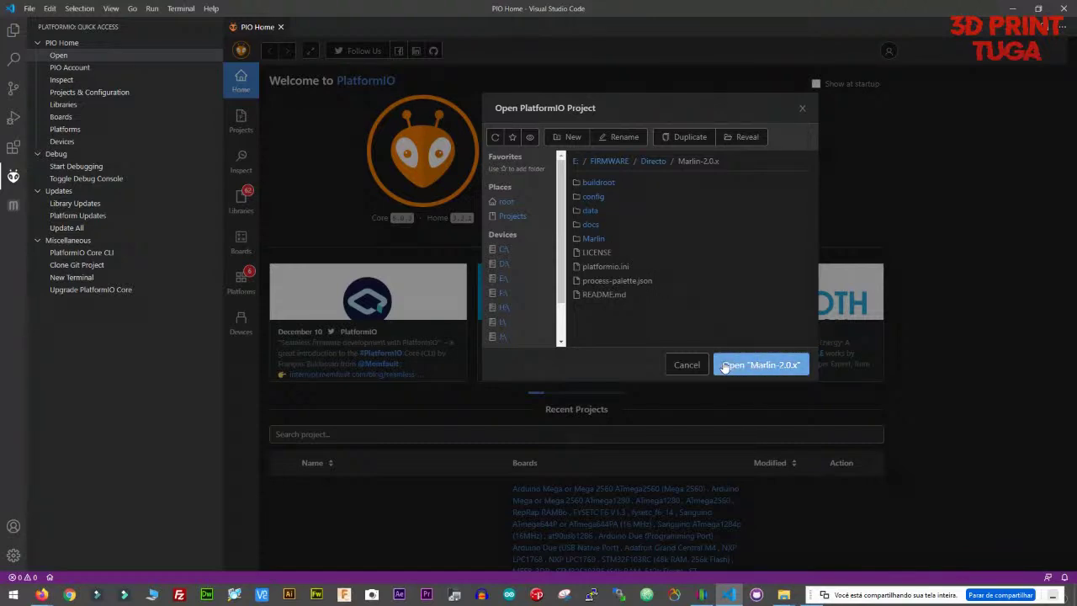
left_click(791, 369)
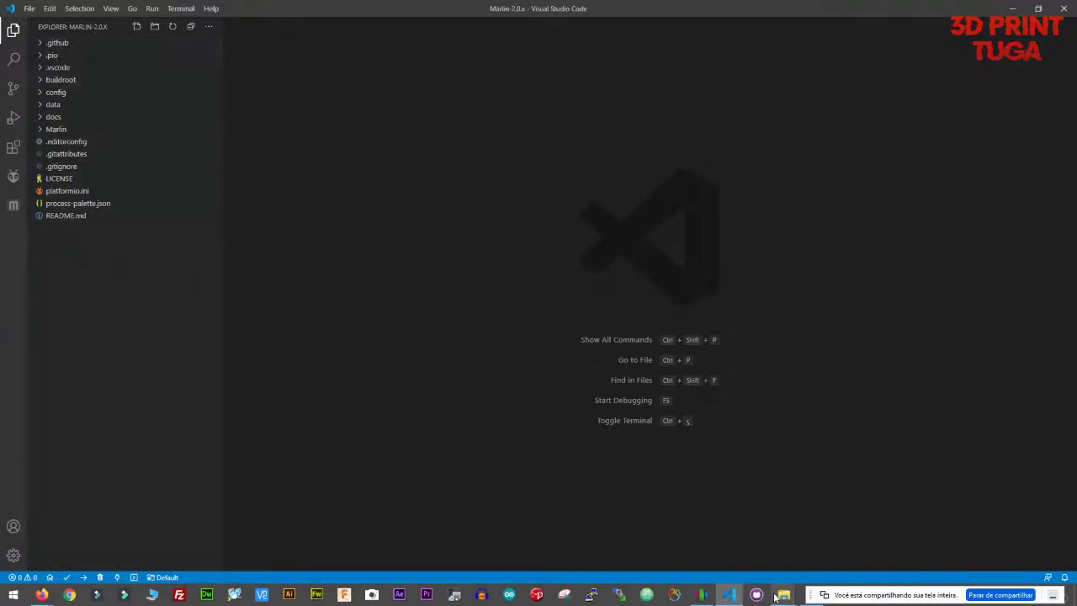
Switch to File Explorer, compare the Marlin-2.0.x folder's contents with the opened project, and return to Visual Studio Code
mouse_move(783, 595)
left_click(869, 555)
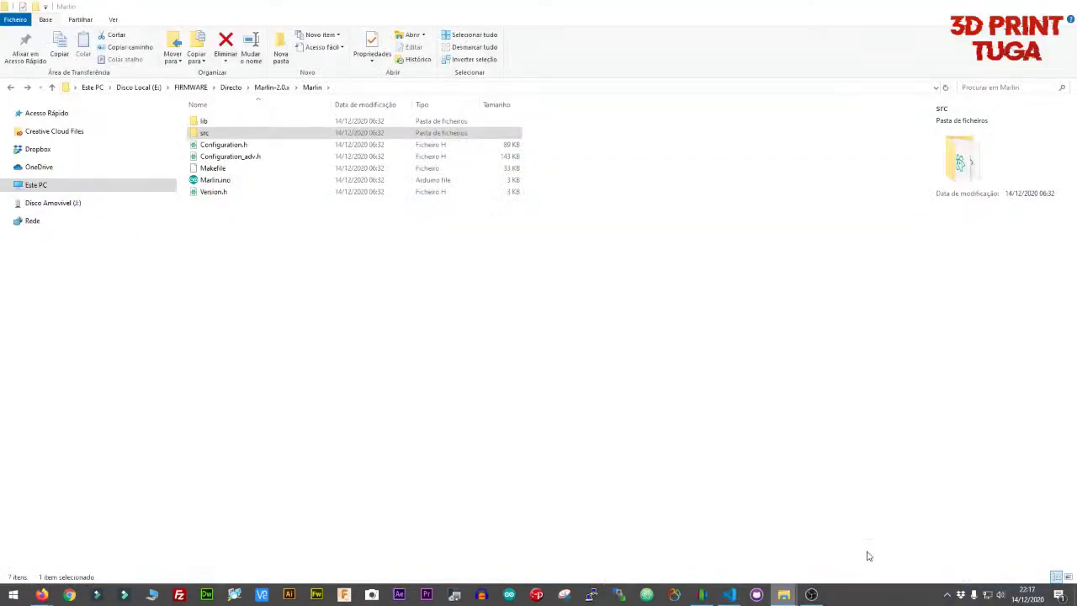
left_click(272, 89)
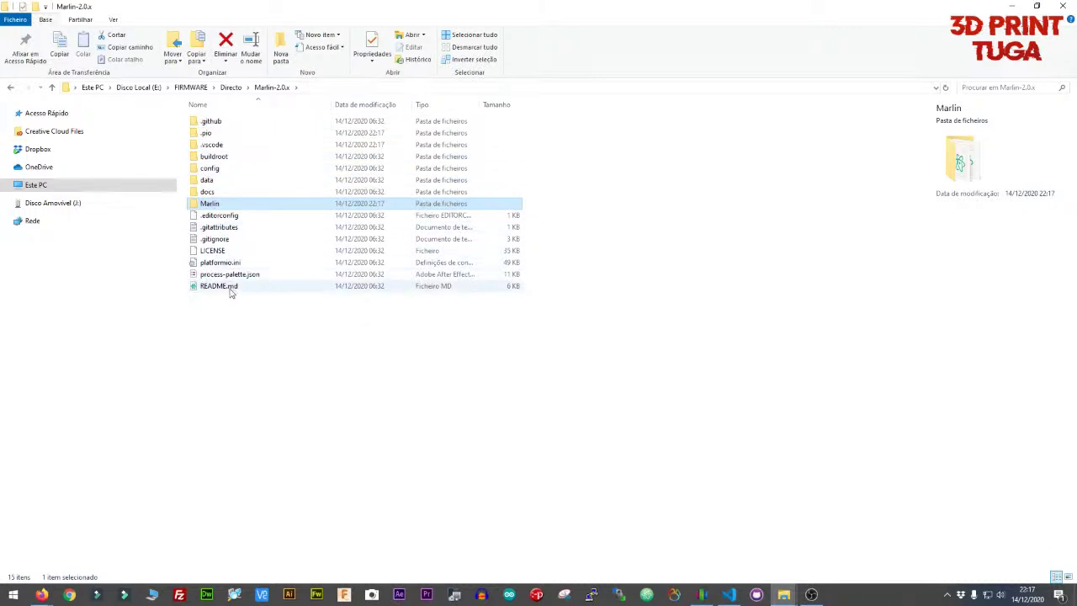
left_click(1010, 6)
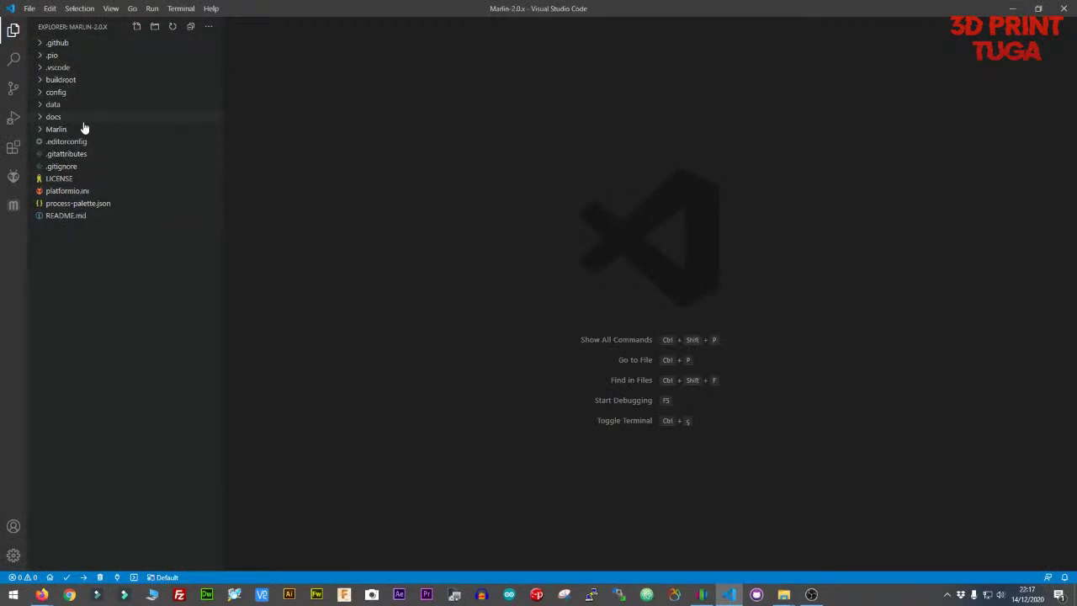
Open Configuration.h from the project's Marlin folder and skim its opening sections
left_click(53, 129)
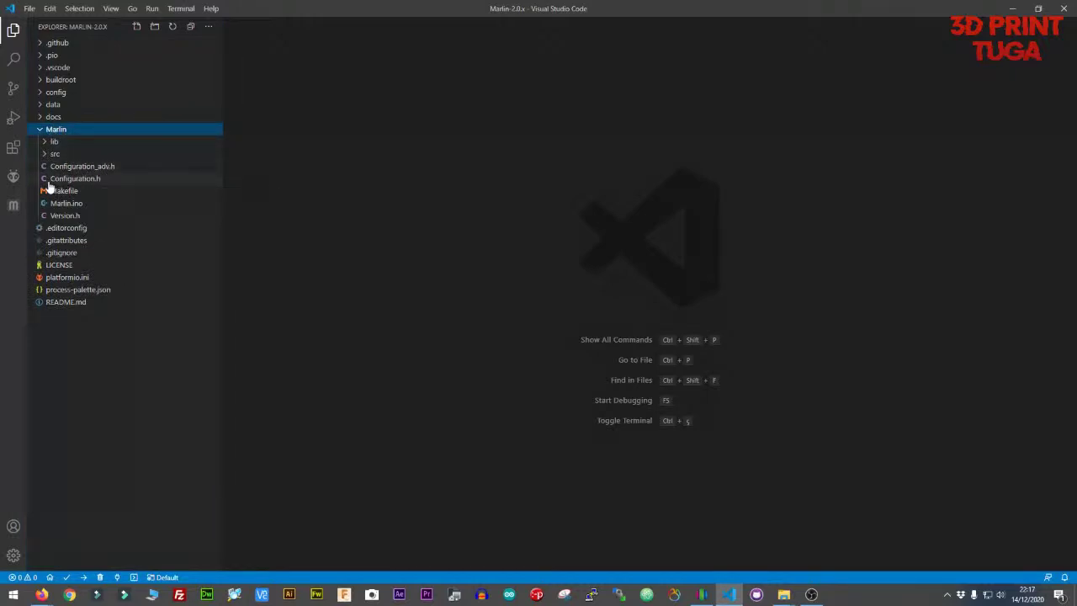
left_click(97, 183)
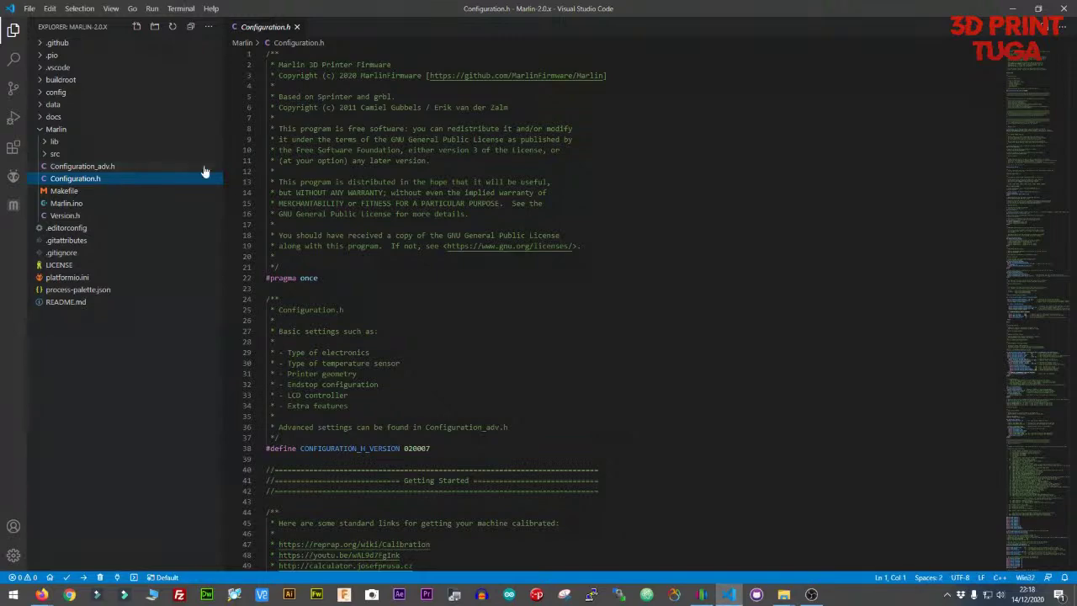
scroll(617, 141, "down", 16)
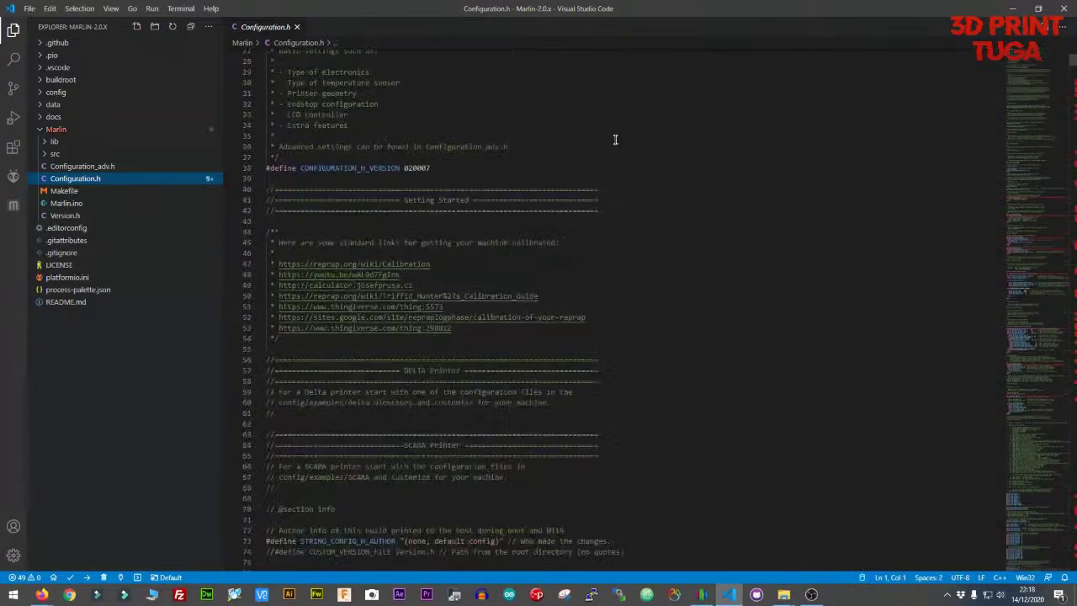
scroll(615, 140, "down", 9)
scroll(615, 140, "up", 8)
scroll(615, 139, "down", 3)
scroll(615, 139, "up", 10)
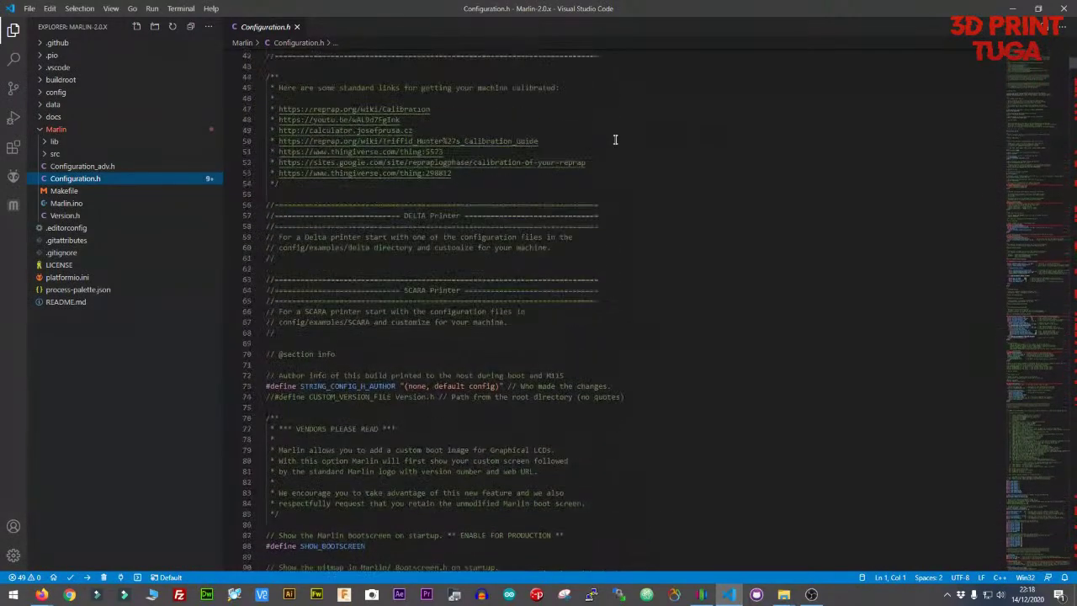
scroll(615, 140, "up", 10)
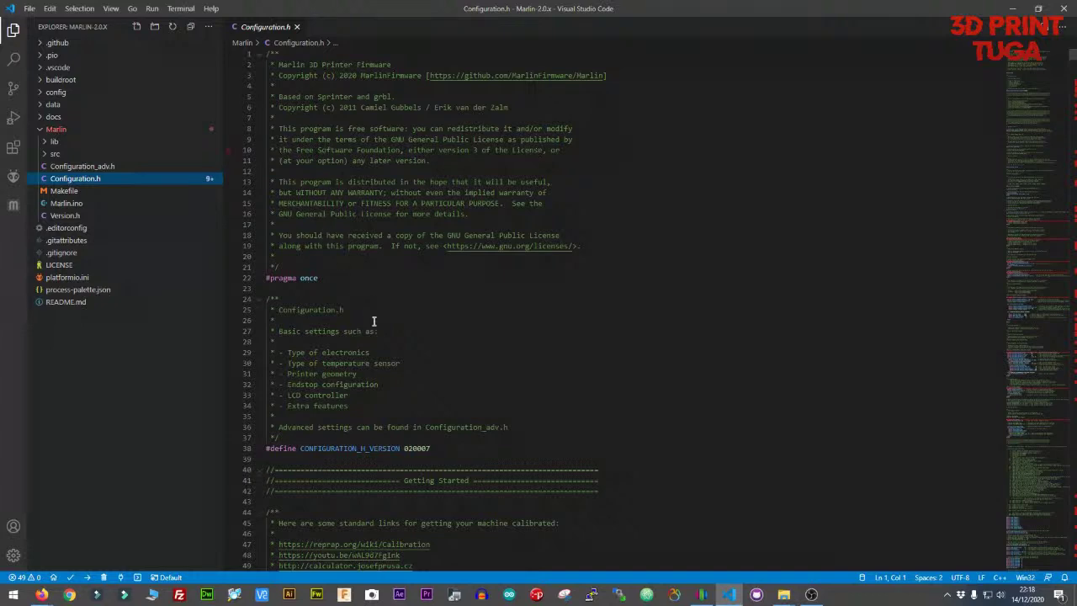
Examine the CONFIGURATION_H_VERSION define and its version number in Configuration.h
scroll(370, 315, "down", 3)
scroll(374, 321, "down", 1)
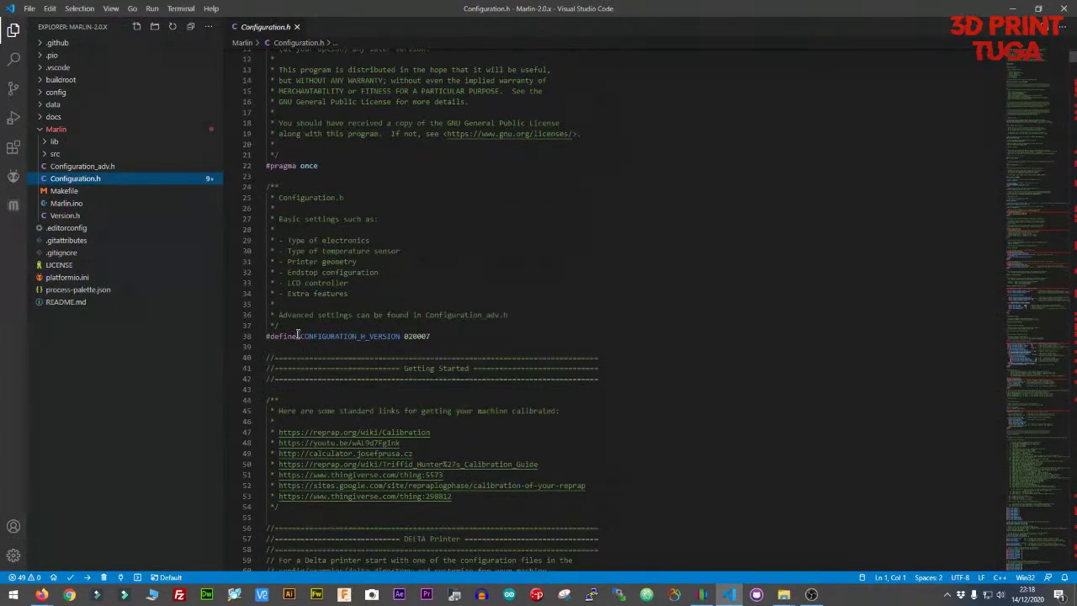
left_click_drag(301, 336, 419, 337)
key("Down")
left_click_drag(425, 336, 468, 335)
left_click(468, 336)
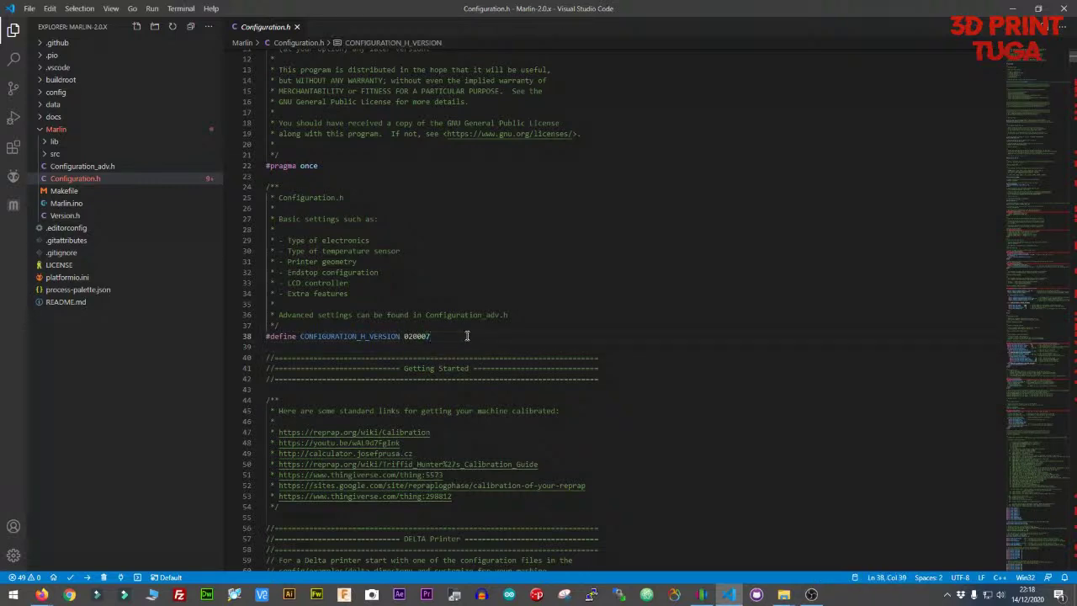
Replace the author text inside the parentheses of STRING_CONFIG_H_AUTHOR with Substancia3d
scroll(467, 335, "down", 2)
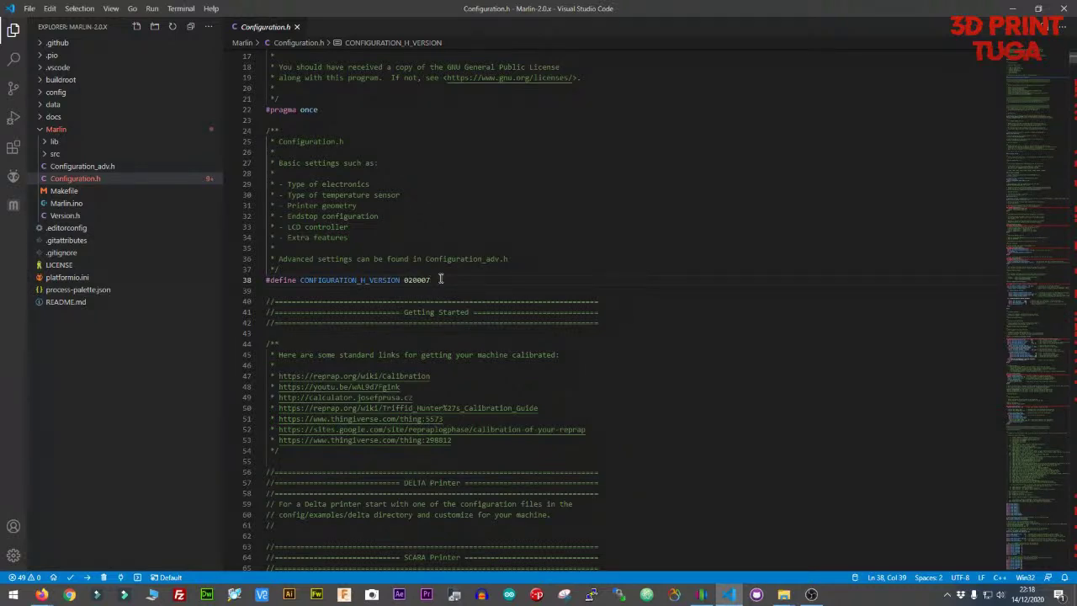
scroll(451, 277, "down", 5)
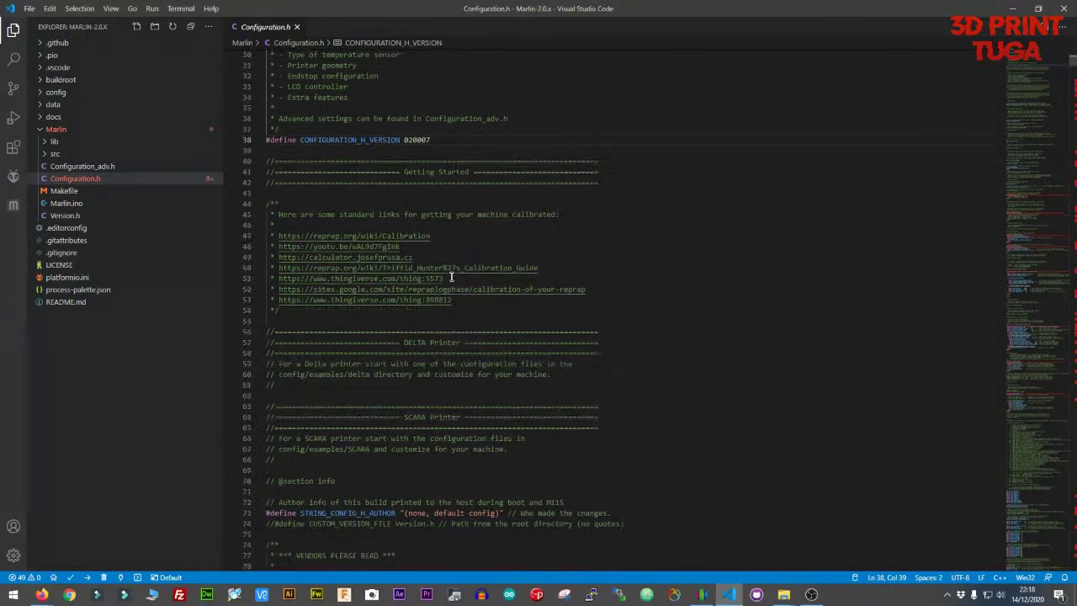
scroll(451, 277, "down", 1)
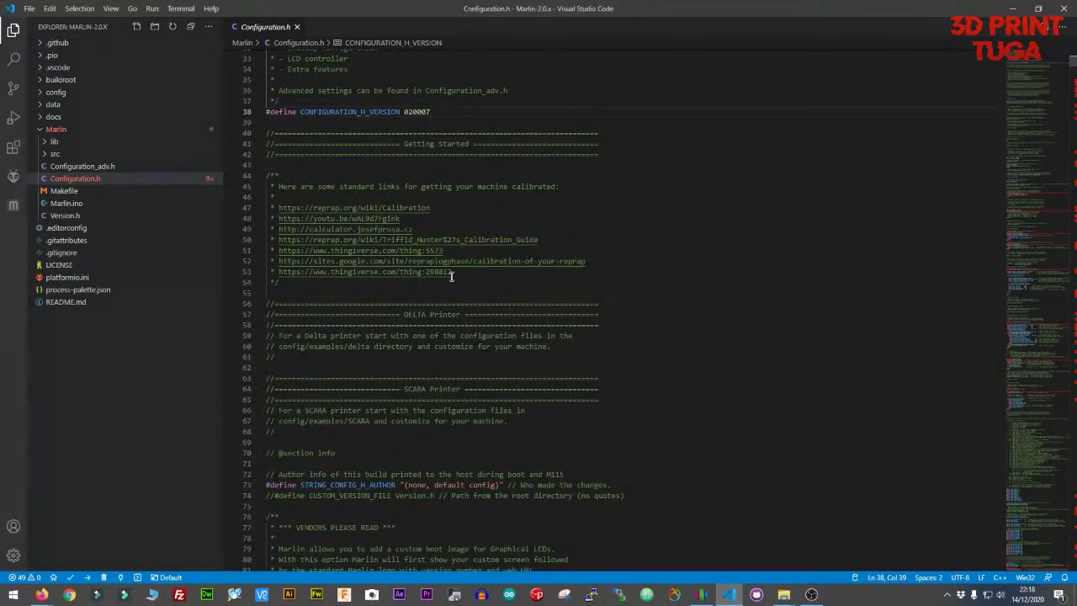
scroll(451, 276, "down", 2)
scroll(451, 277, "down", 1)
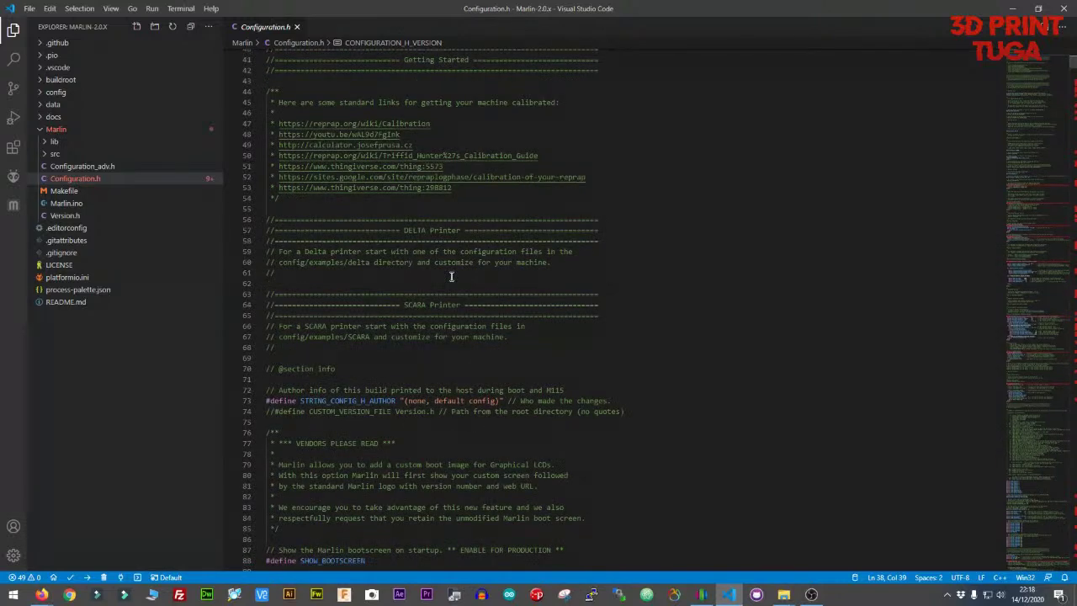
scroll(451, 277, "down", 1)
double_click(417, 372)
left_click(407, 373)
left_click_drag(409, 372, 497, 373)
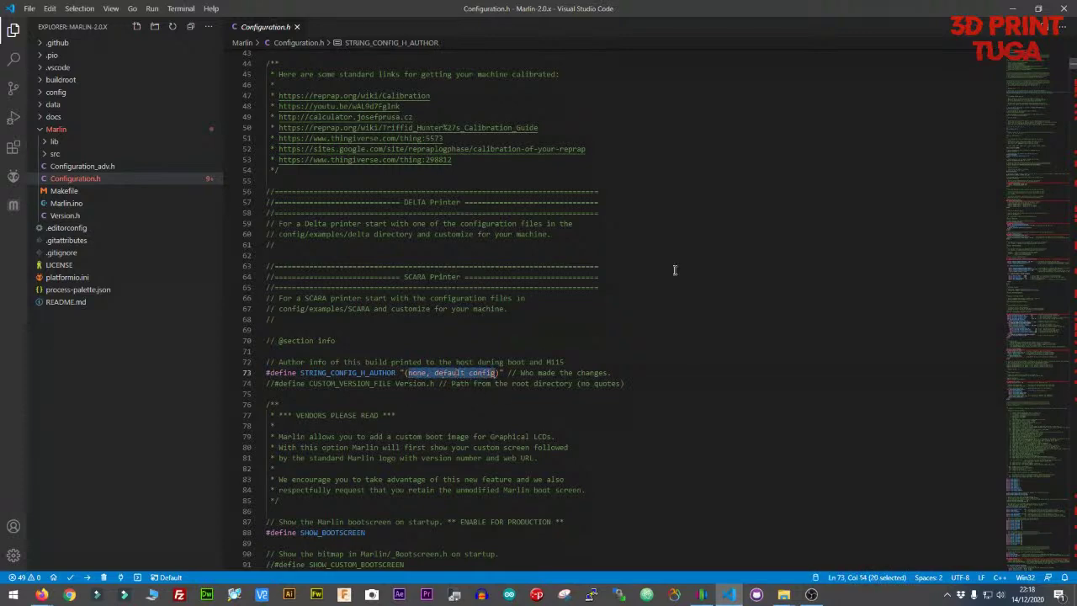
key("BackSpace")
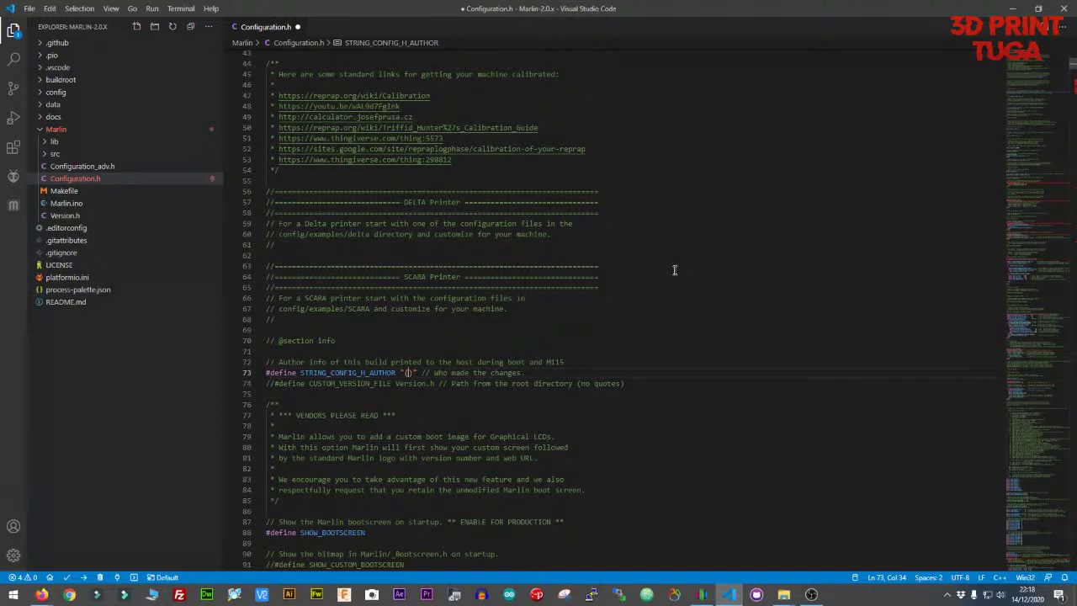
type("Substancia3d")
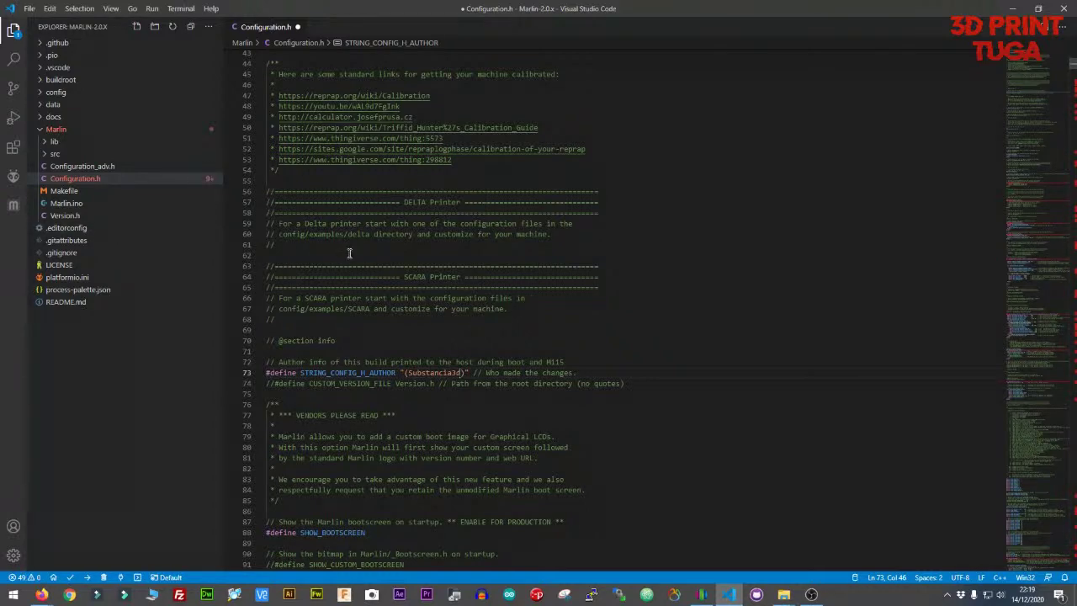
Examine the boot screen options and highlight the SHOW_BOOTSCREEN define
scroll(349, 252, "down", 1)
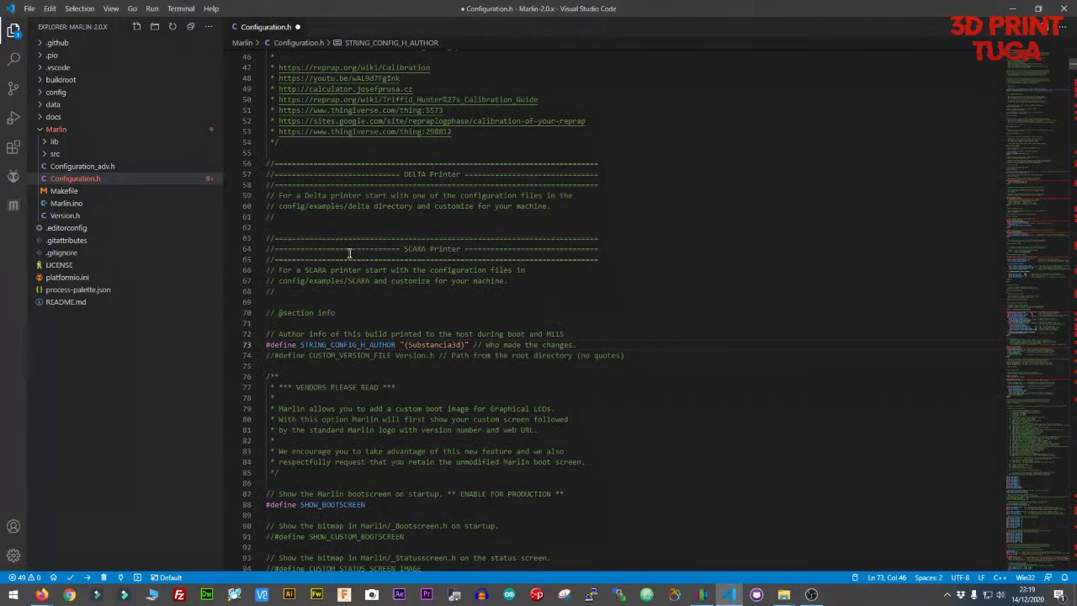
scroll(349, 253, "down", 4)
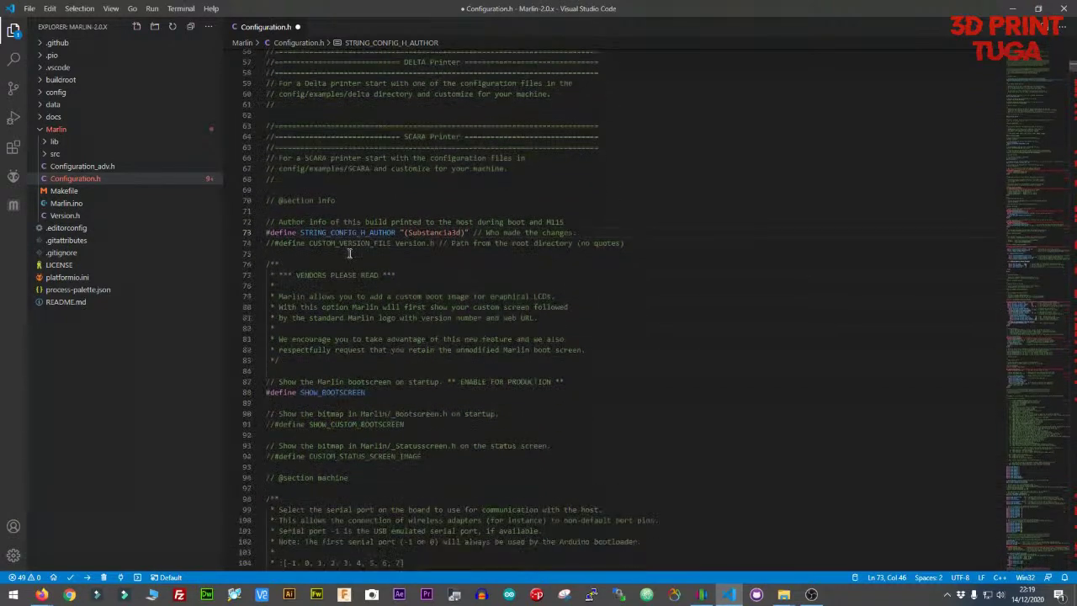
scroll(349, 253, "down", 2)
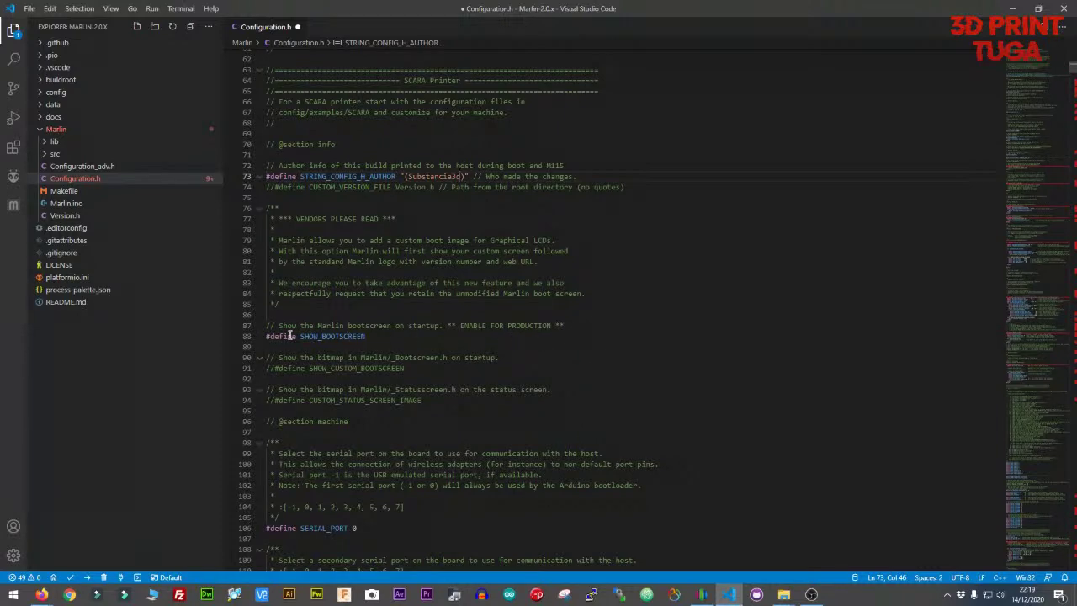
left_click_drag(308, 335, 364, 335)
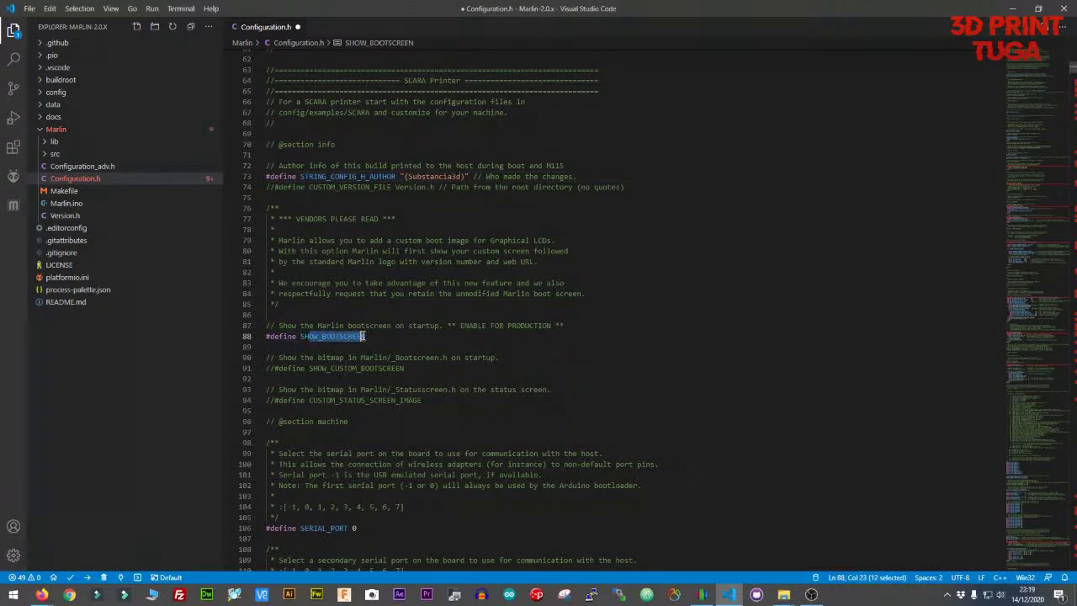
Comment out the SHOW_BOOTSCREEN define with //
left_click(313, 336)
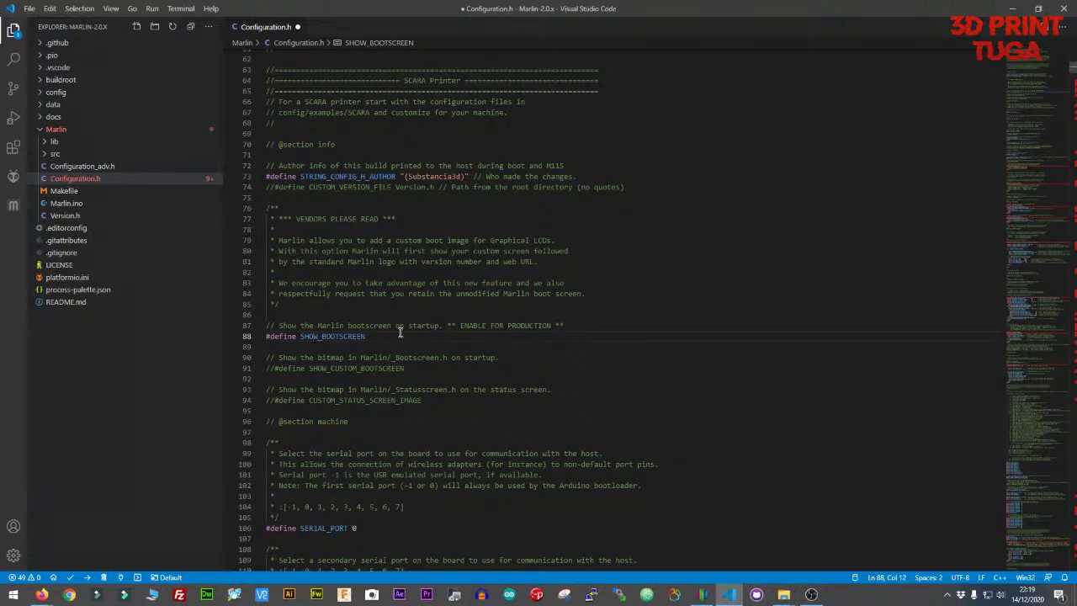
left_click(267, 336)
type("//")
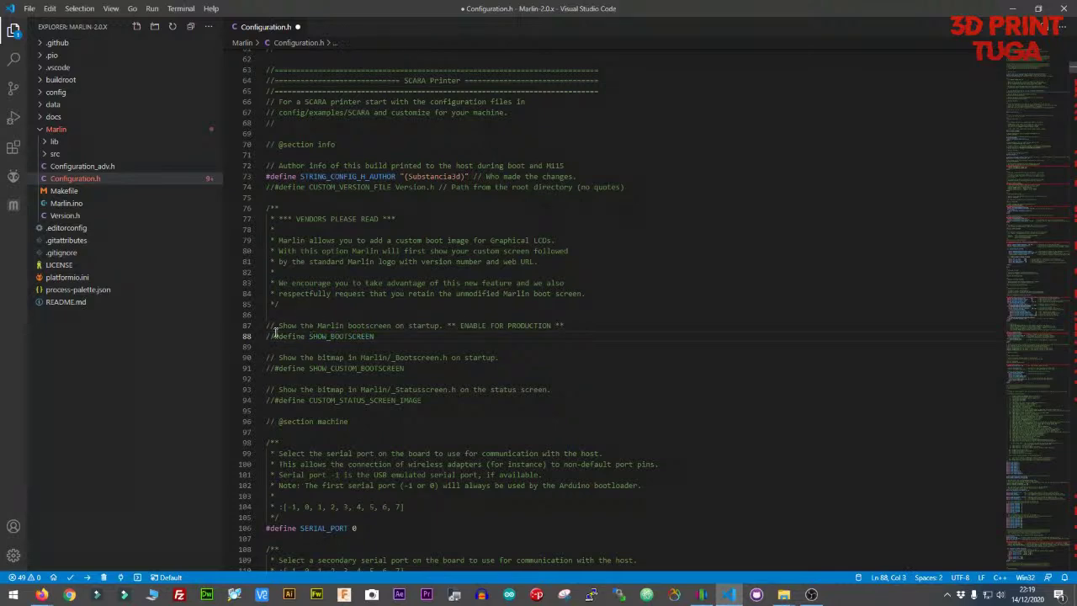
left_click_drag(274, 333, 271, 333)
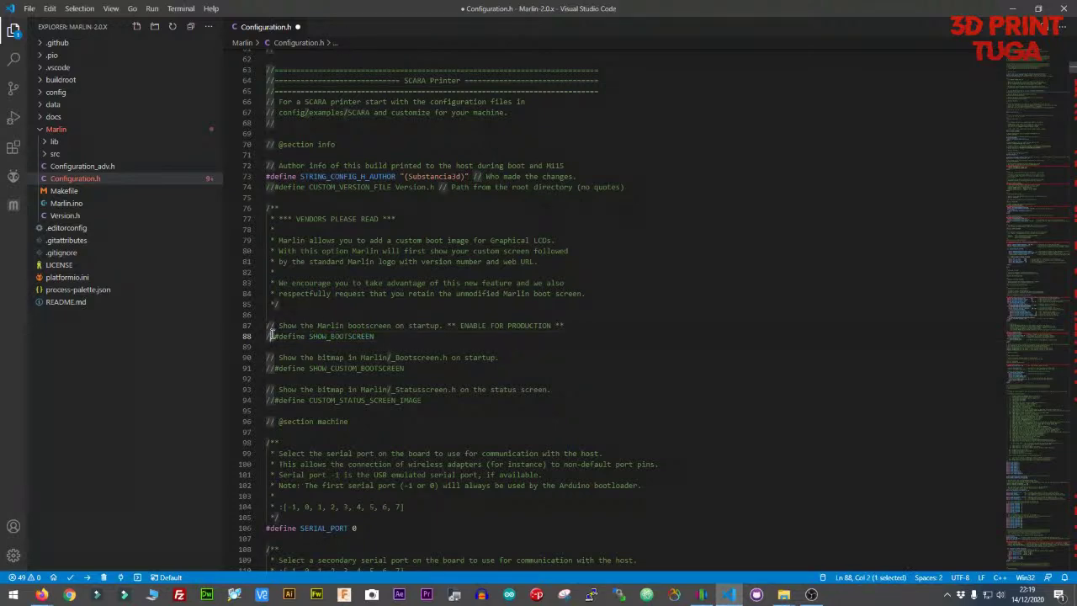
Try commenting out the STRING_CONFIG_H_AUTHOR define with //, and restore the line
left_click(270, 177)
type("//")
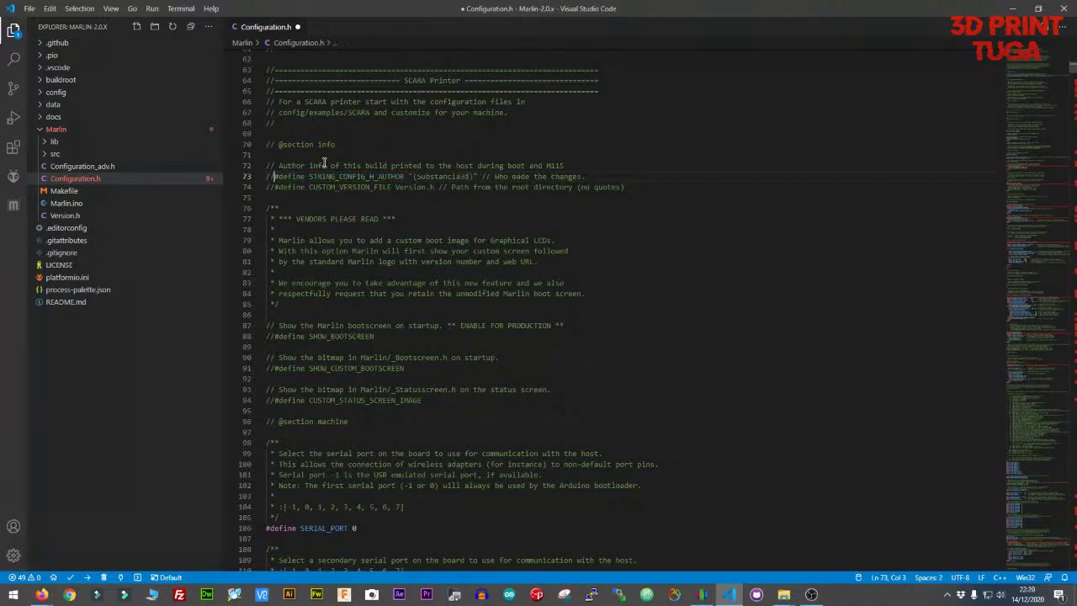
key("BackSpace")
key("BackSpace")
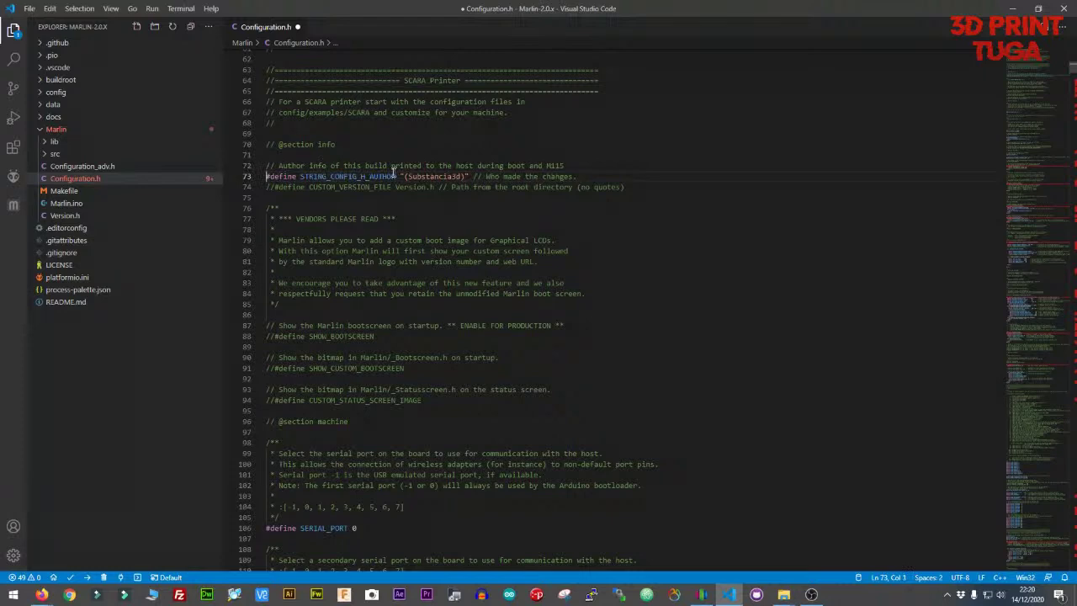
Re-enable the SHOW_BOOTSCREEN define by removing its comment slashes
left_click(275, 336)
key("BackSpace")
key("BackSpace")
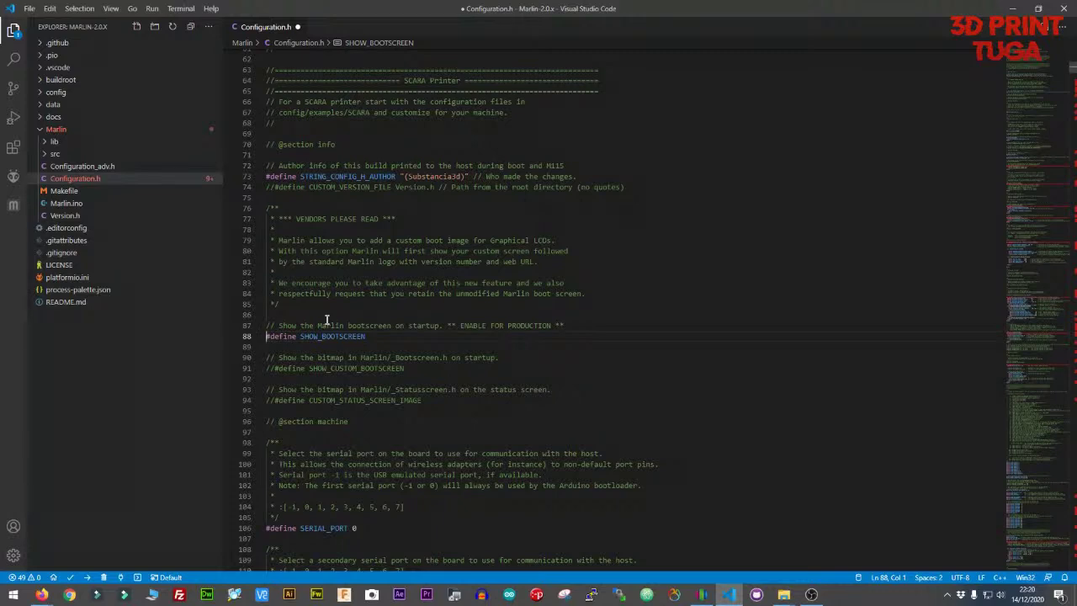
Enable the SHOW_CUSTOM_BOOTSCREEN define by uncommenting its line
key("Down")
key("Down")
key("Down")
key("ctrl+slash")
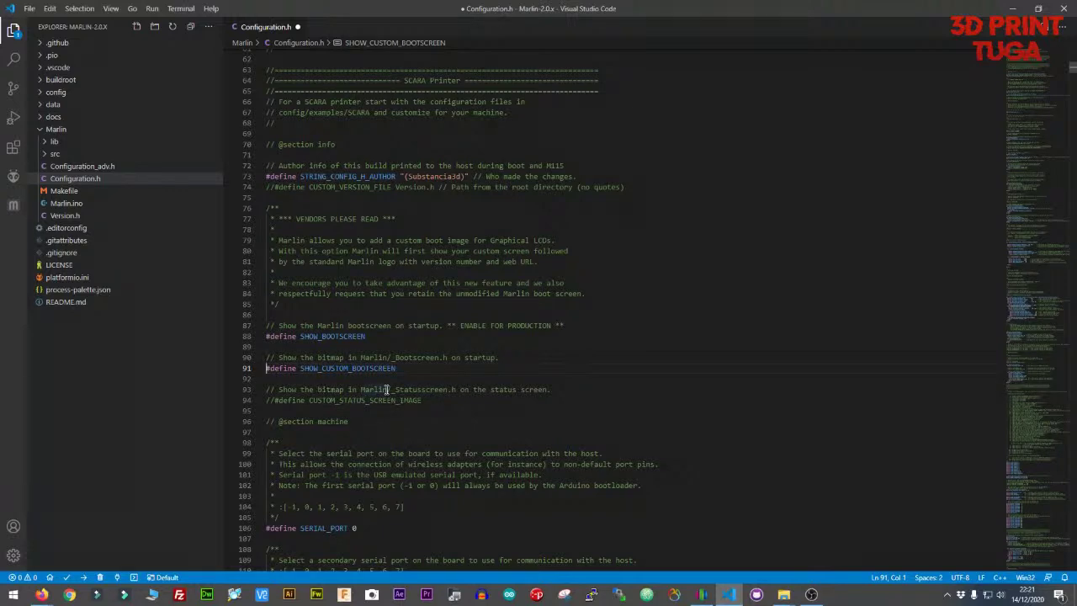
Examine the SERIAL_PORT define in the machine section and its list of allowed port values
scroll(386, 389, "down", 2)
scroll(386, 390, "down", 1)
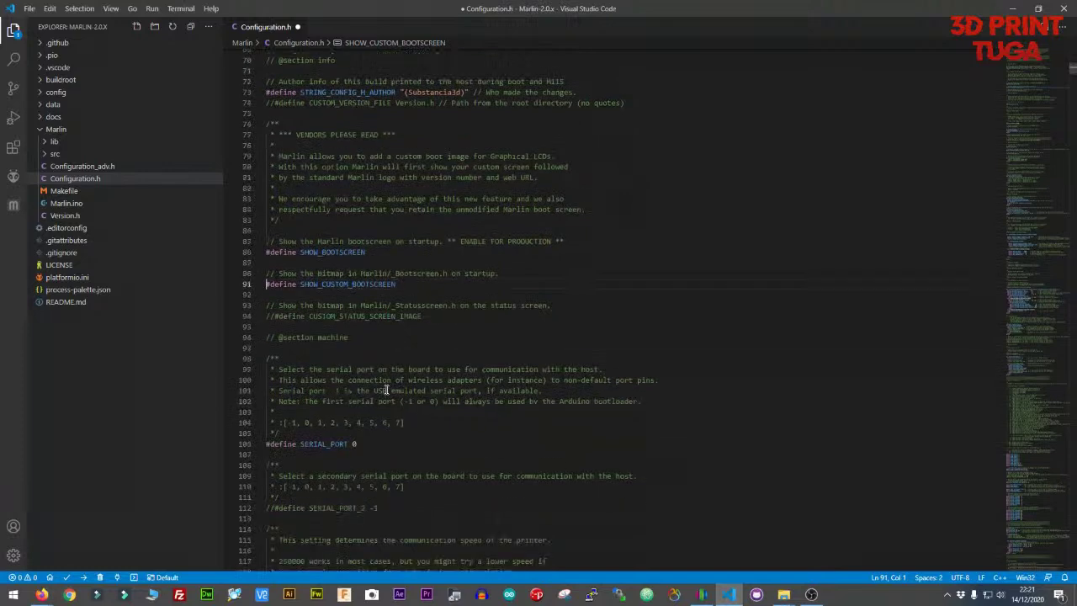
scroll(386, 389, "down", 2)
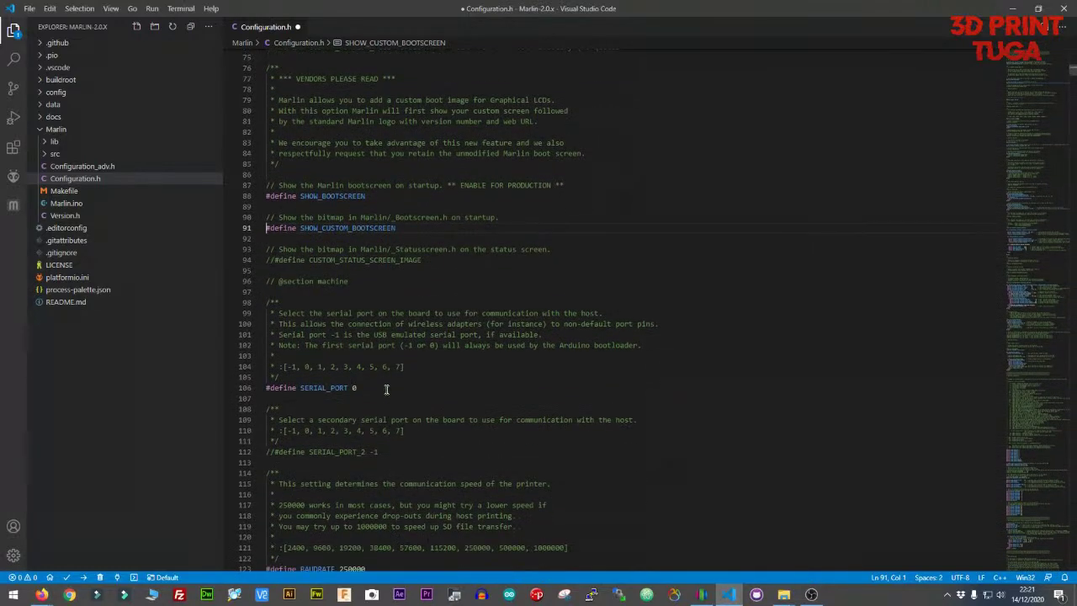
scroll(386, 390, "down", 1)
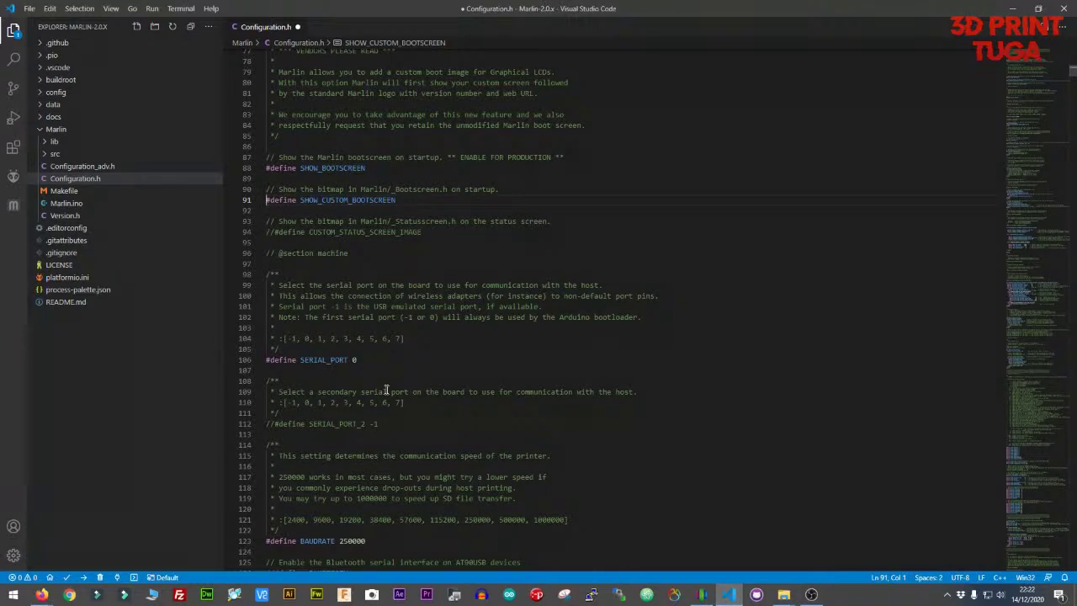
left_click(383, 360)
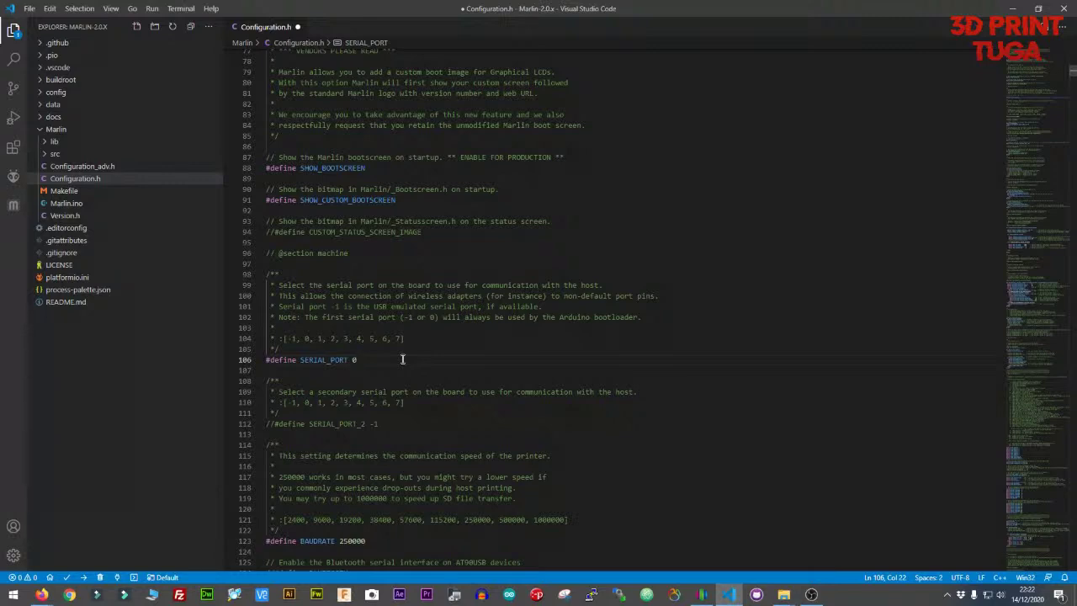
left_click(288, 338)
left_click_drag(288, 338, 395, 338)
left_click(362, 359)
left_click_drag(300, 360, 356, 360)
left_click(357, 360)
Switch to File Explorer and open the Creality folder in Configurations-release-2.0.7.2/config/examples
left_click(783, 594)
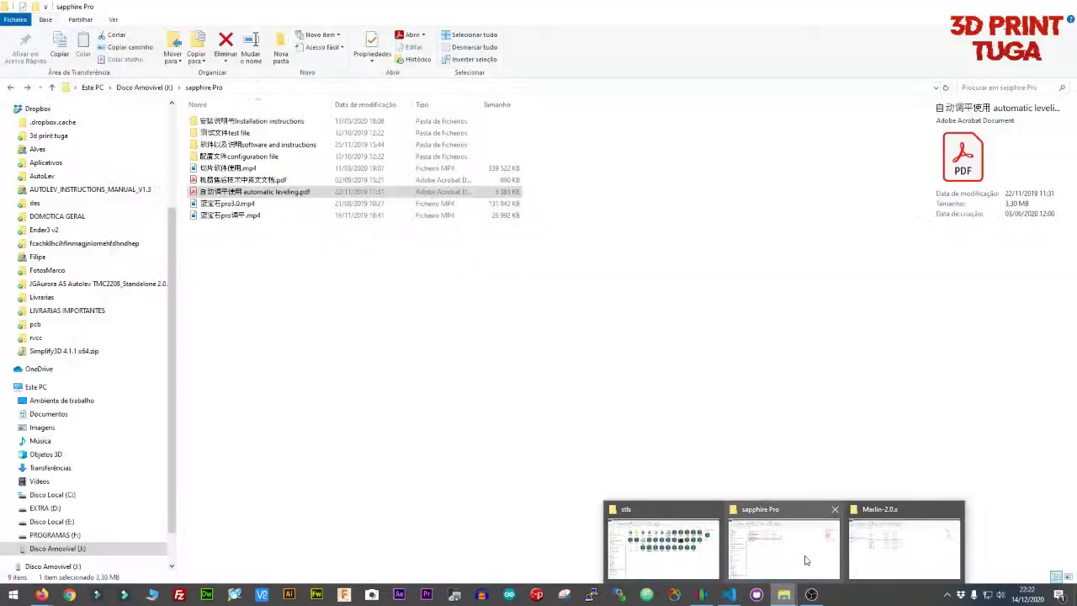
left_click(882, 533)
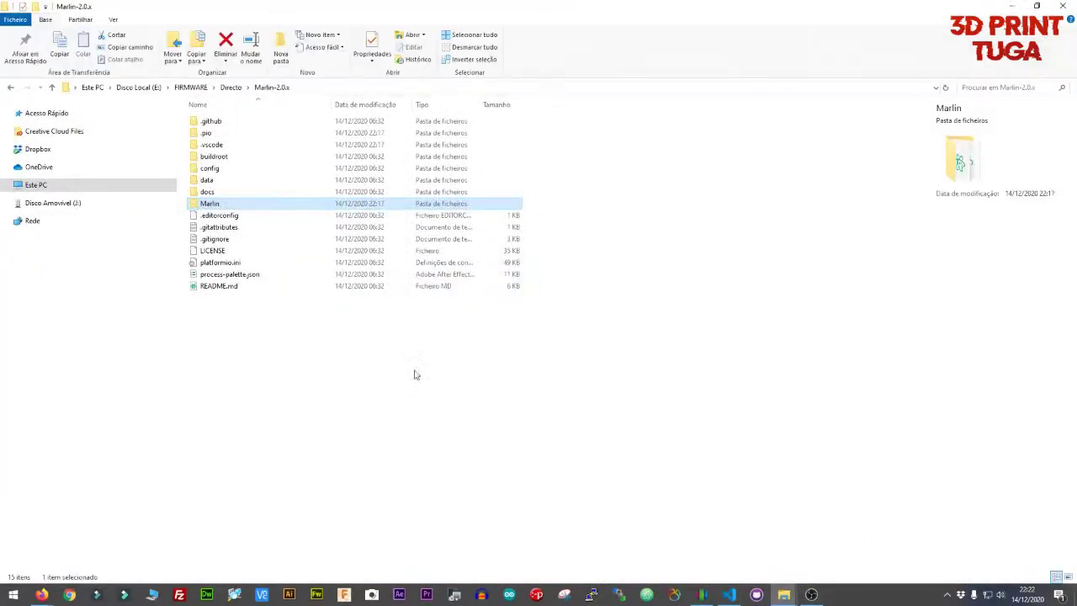
key("Return")
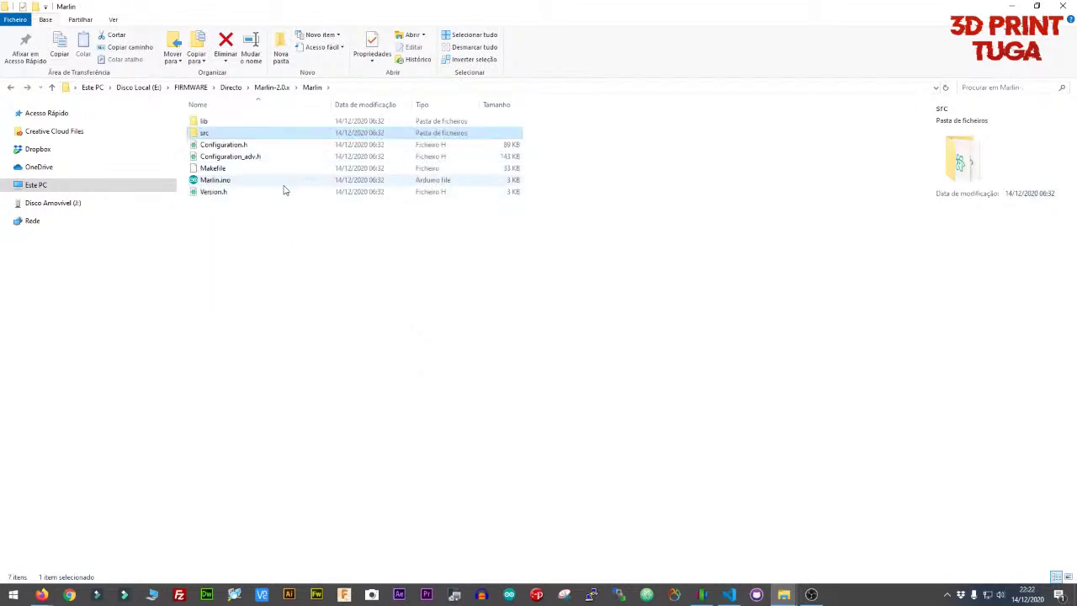
left_click(239, 89)
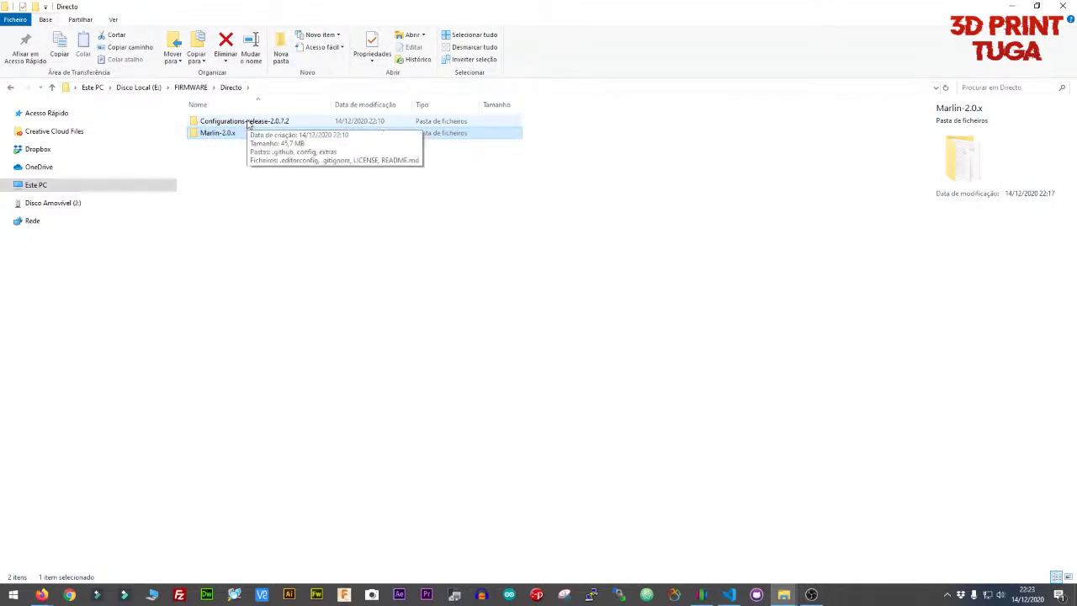
double_click(249, 124)
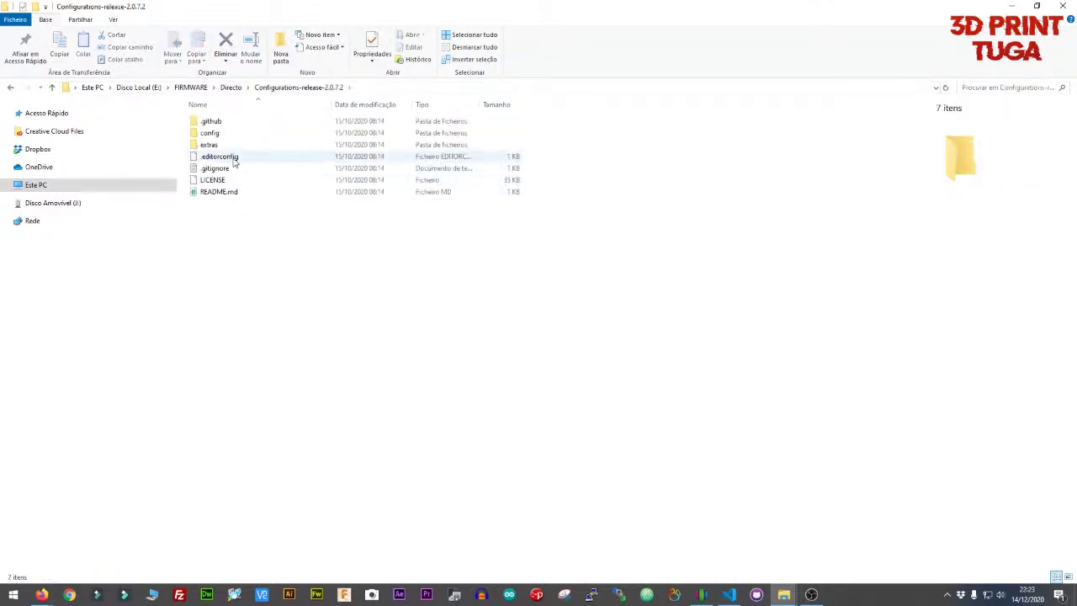
double_click(229, 132)
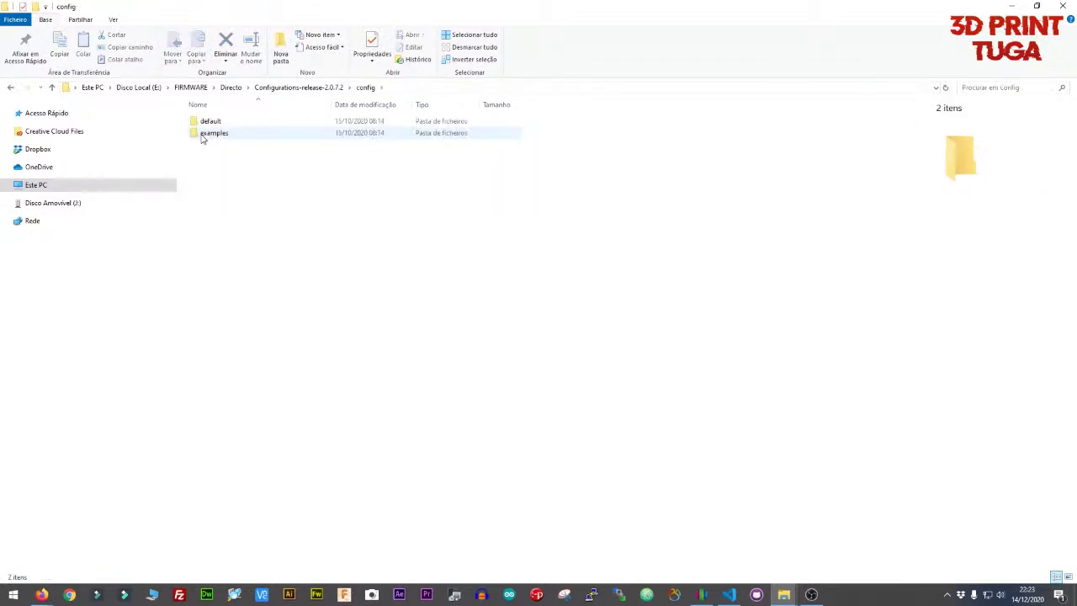
double_click(215, 138)
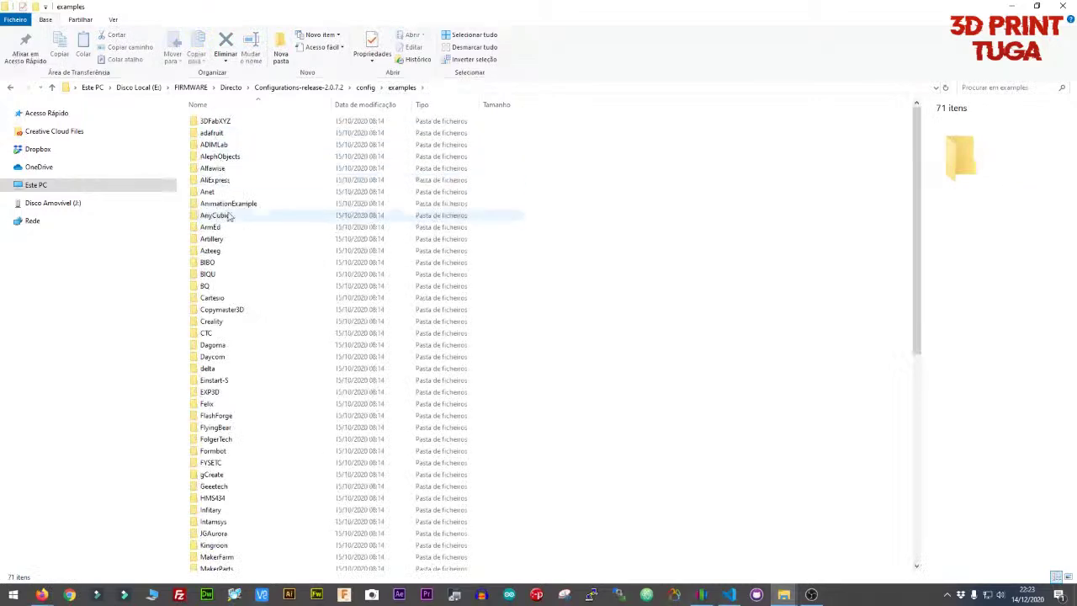
double_click(220, 323)
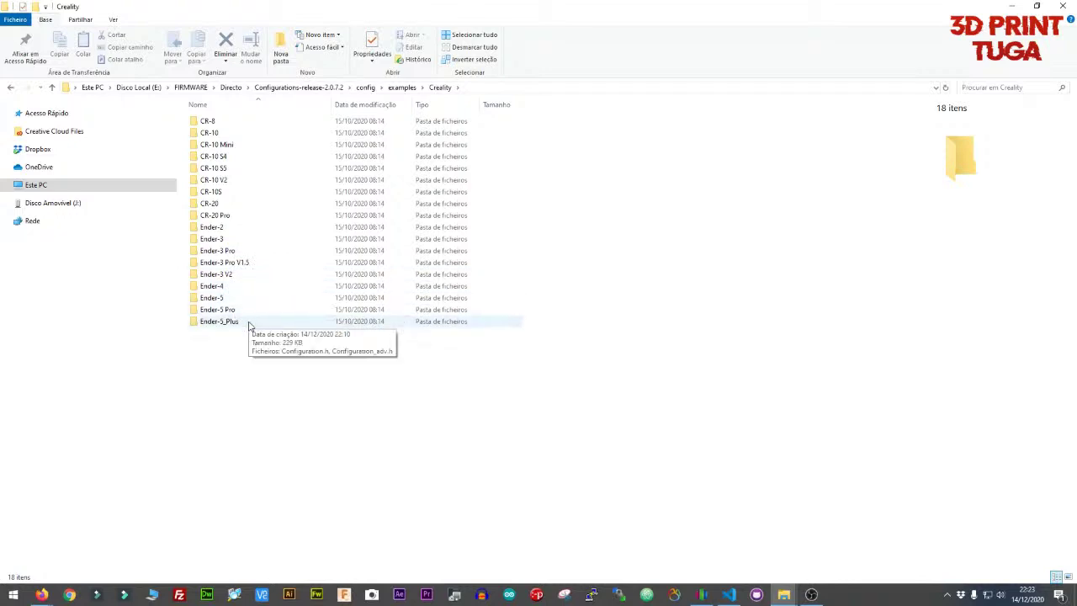
Look through the board variants in the Ender-3 folder and open the CrealityV1 folder of Ender-3 Pro
double_click(234, 240)
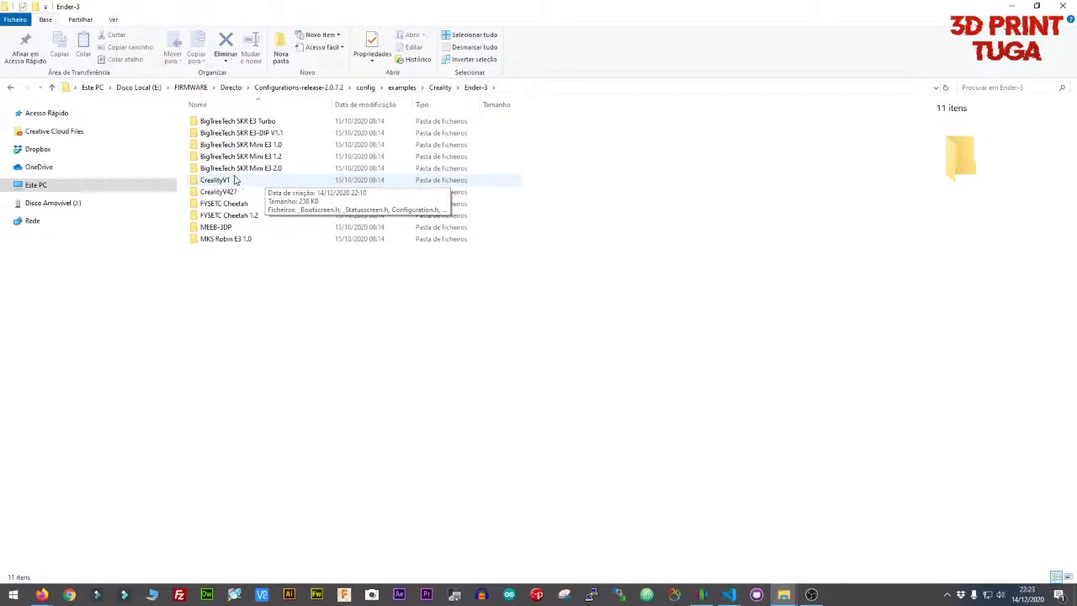
key("BackSpace")
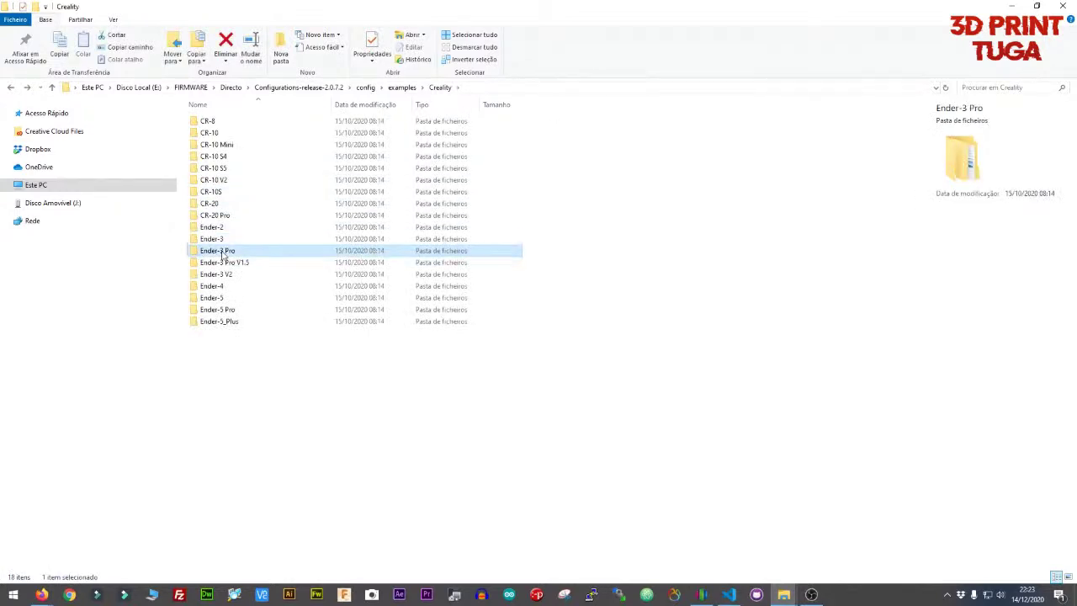
double_click(267, 251)
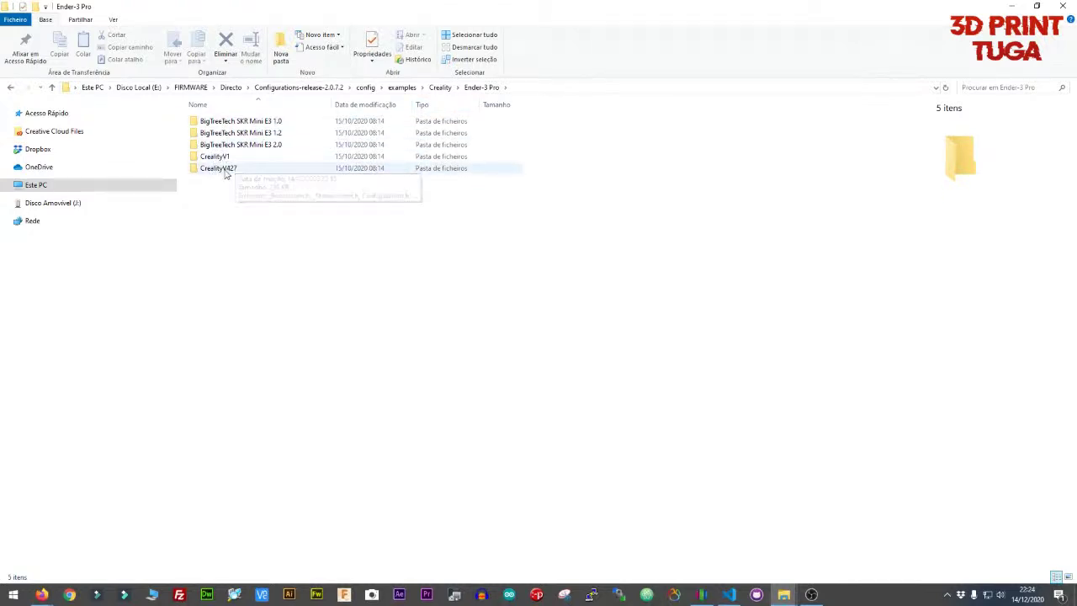
double_click(216, 159)
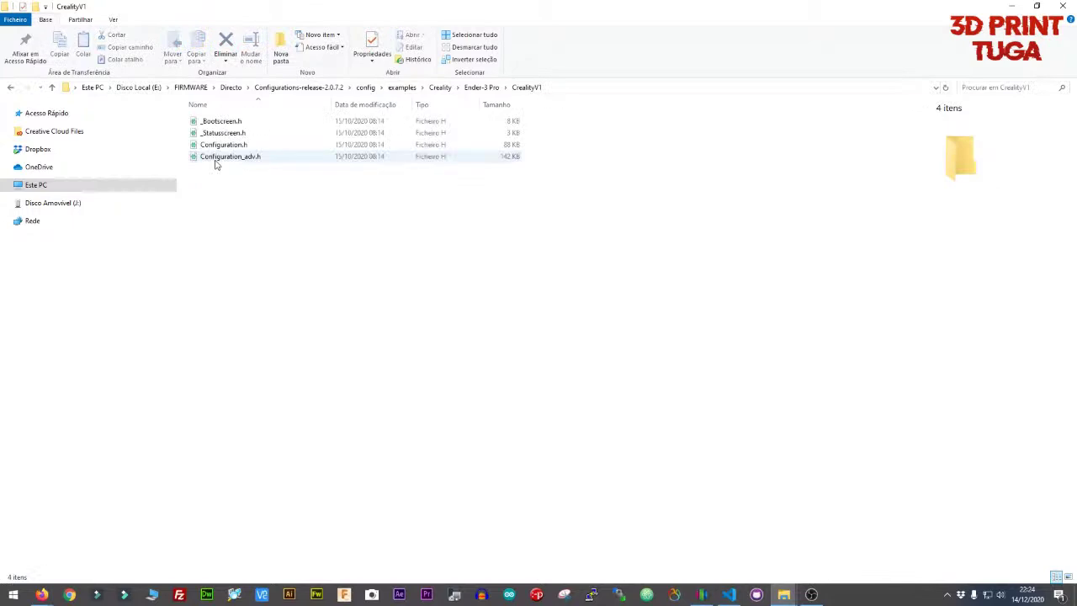
Open the Ender-3 Pro CrealityV1 Configuration.h in Notepad++
left_click(244, 147)
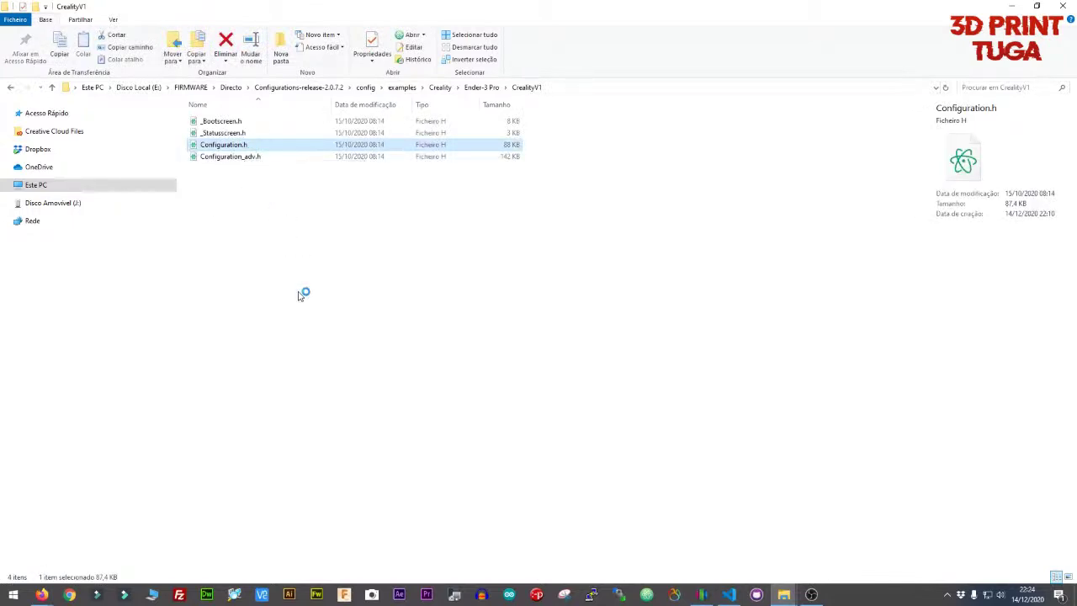
right_click(221, 145)
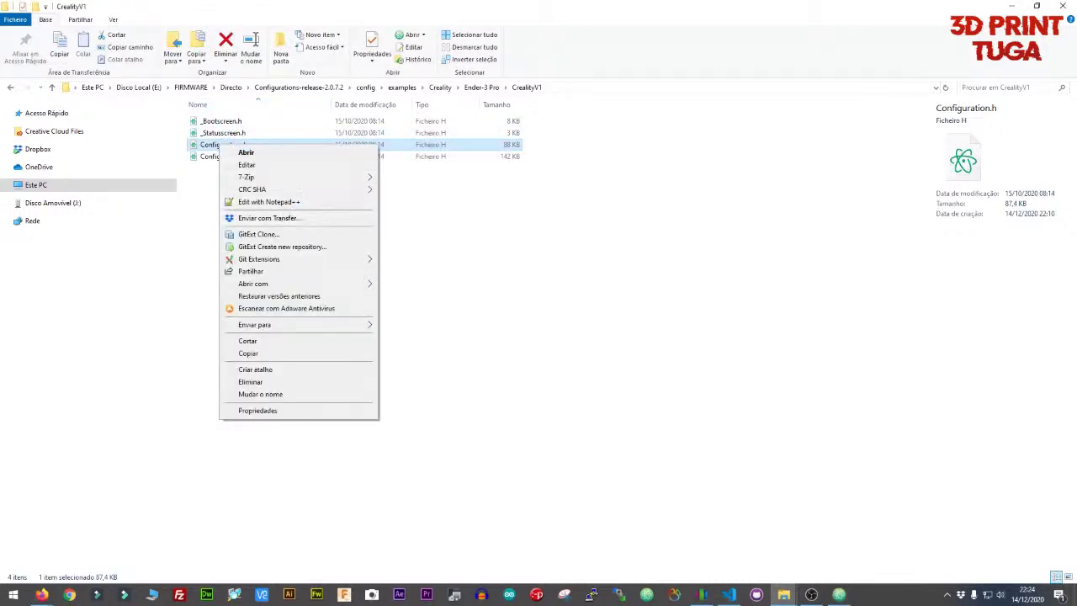
left_click(711, 211)
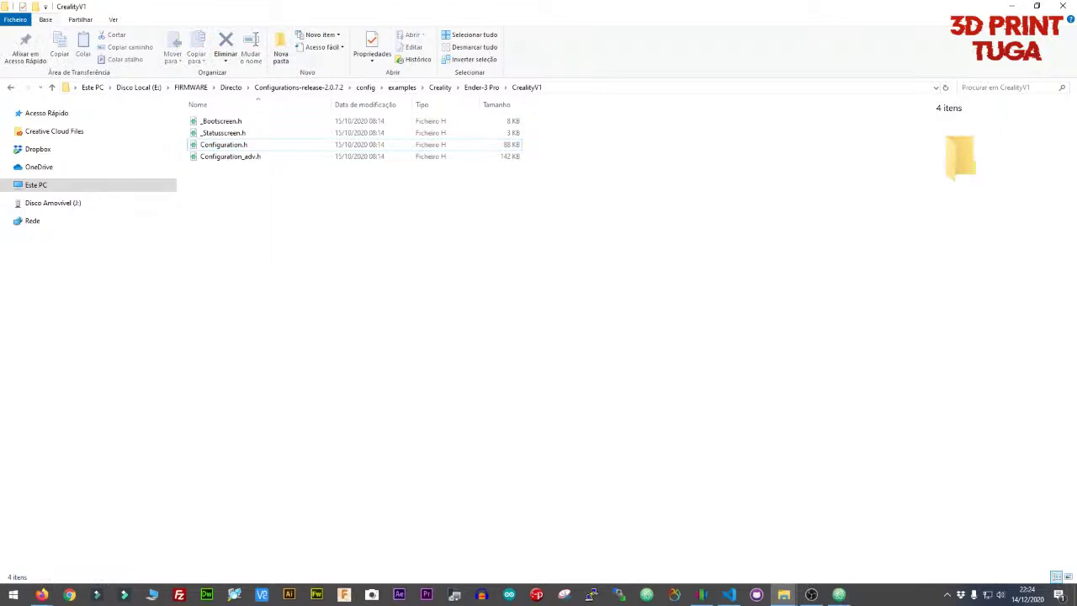
right_click(214, 145)
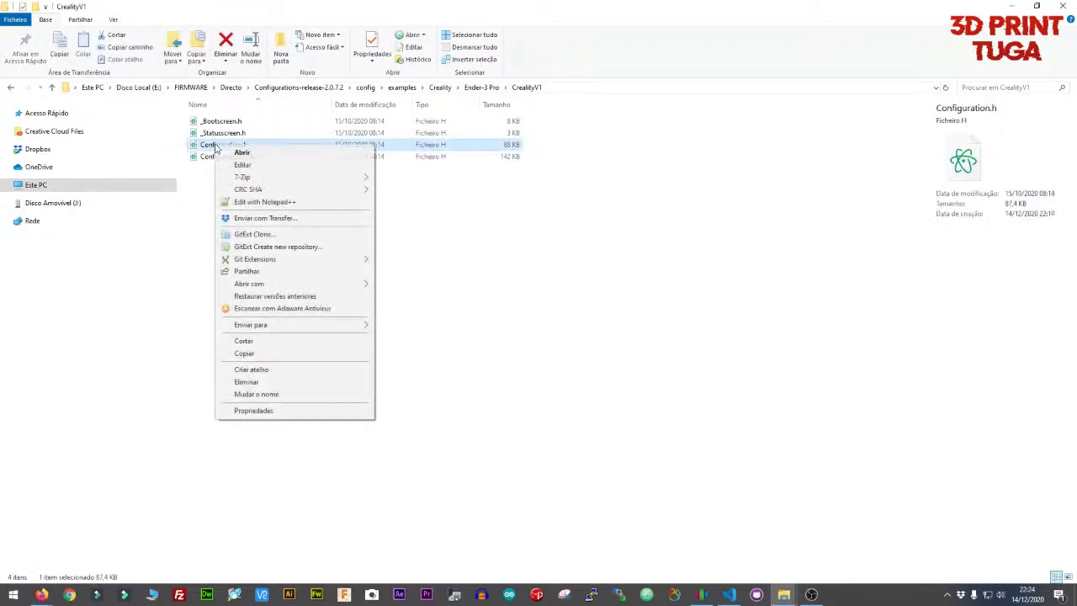
left_click(286, 201)
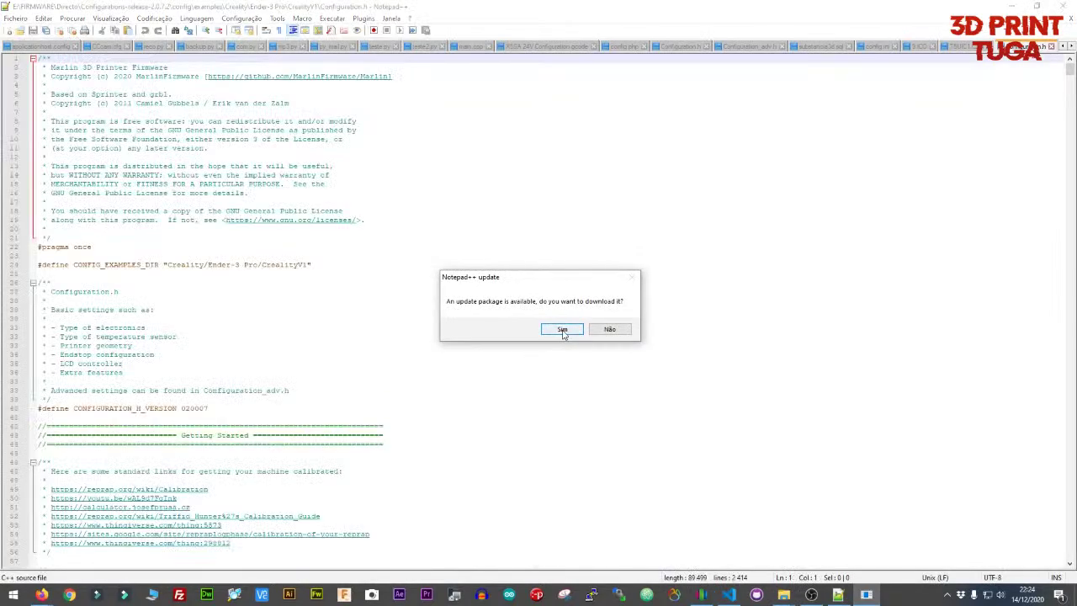
Dismiss the Notepad++ update by aborting its download
left_click(562, 329)
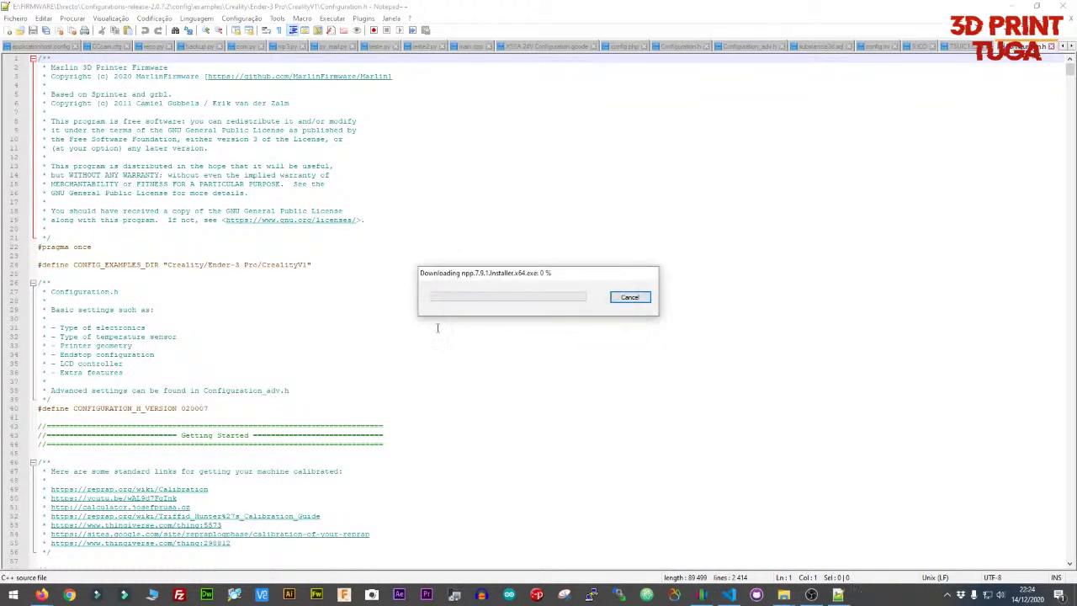
left_click(629, 297)
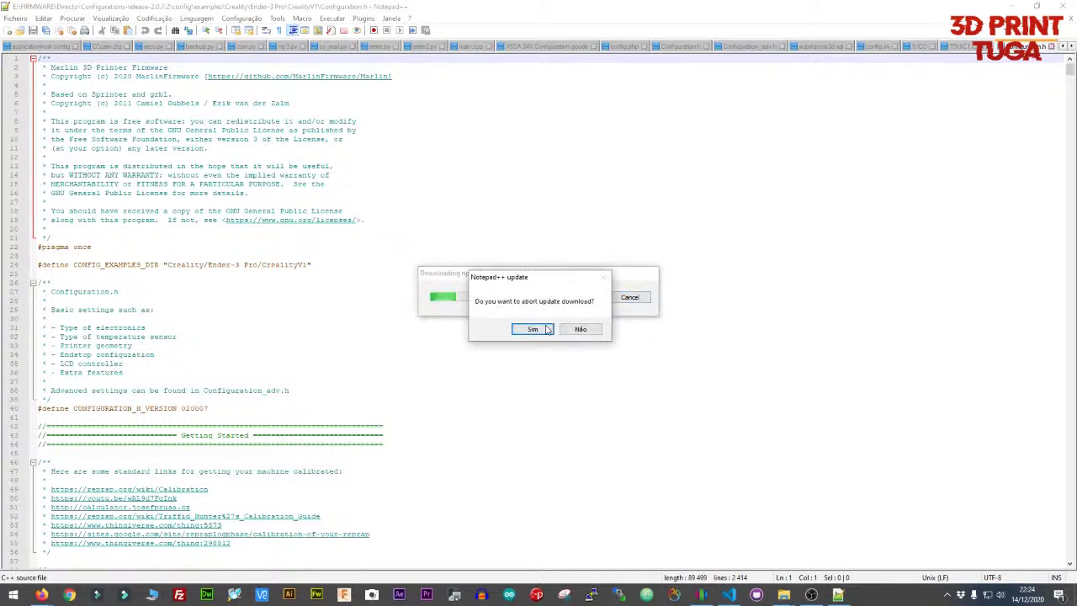
left_click(535, 329)
left_click(593, 328)
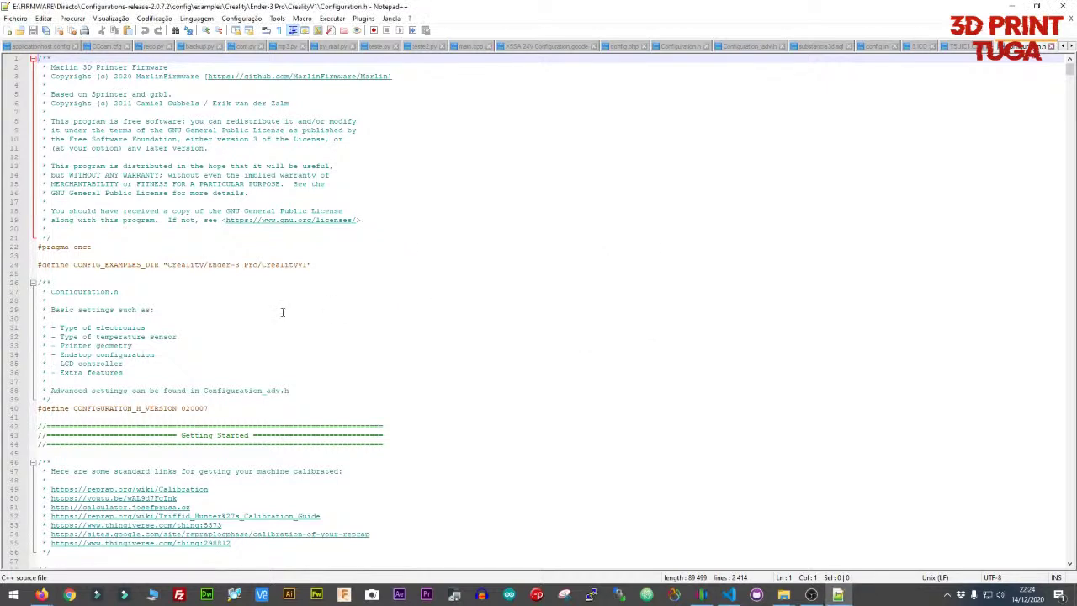
Examine the example Configuration.h down to its SERIAL_PORT define and the value set there
scroll(278, 311, "down", 3)
scroll(265, 314, "down", 7)
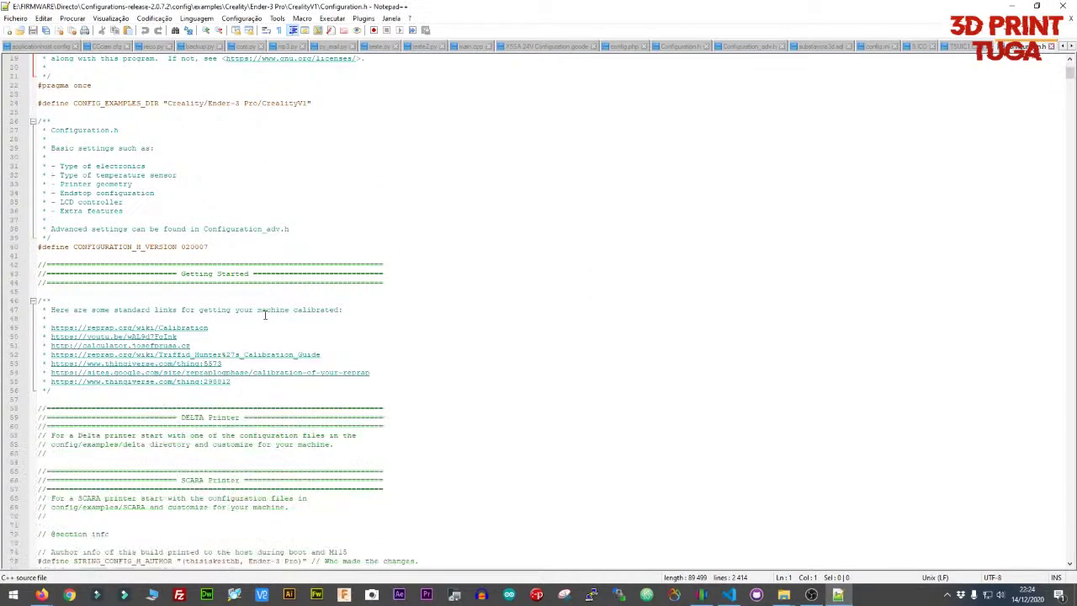
scroll(265, 314, "down", 6)
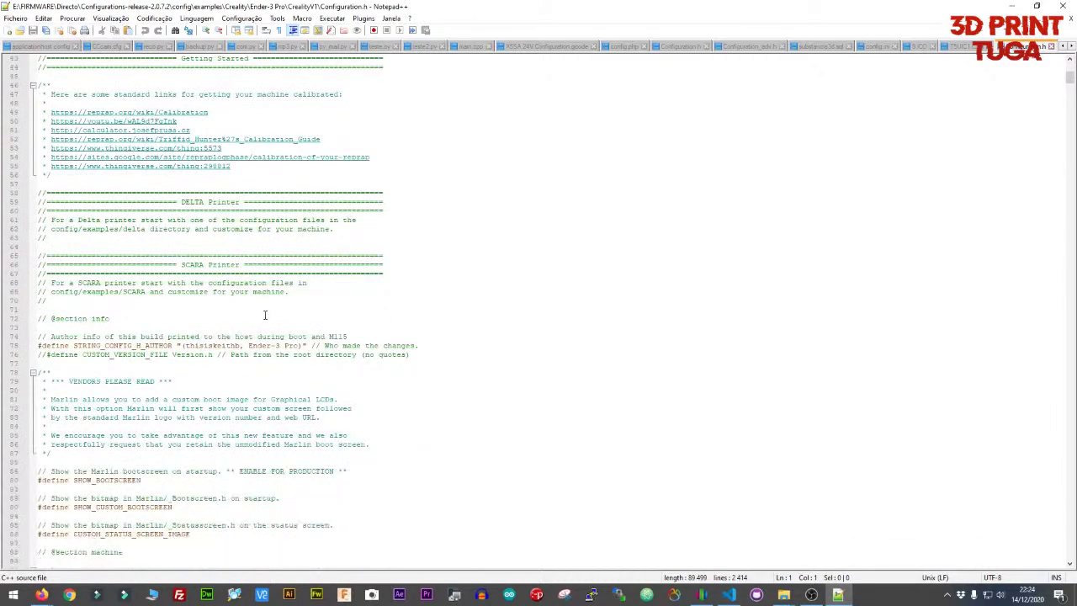
scroll(265, 314, "down", 5)
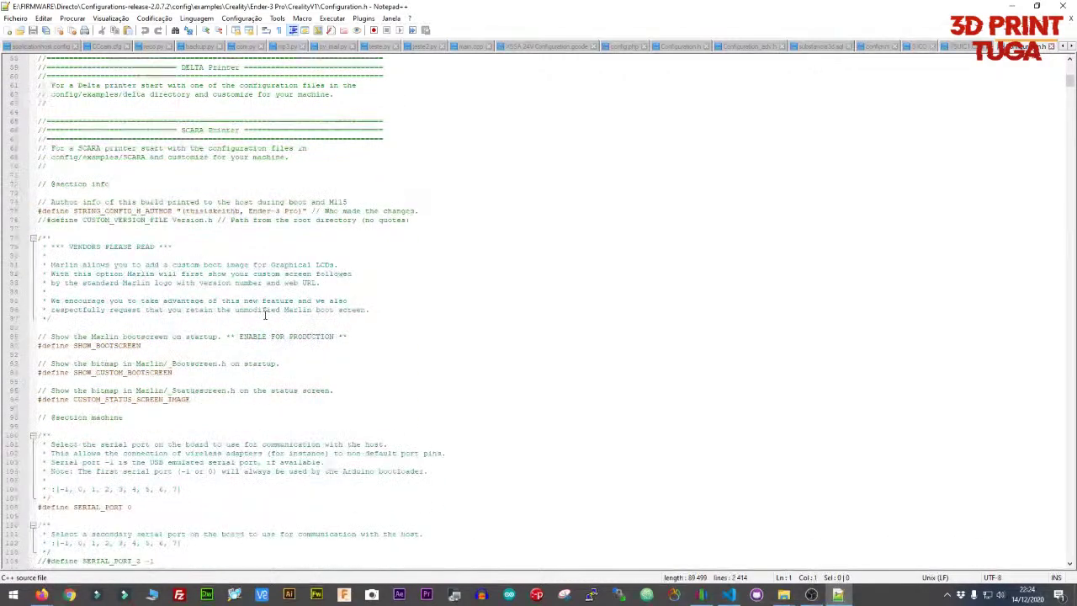
scroll(265, 314, "down", 1)
scroll(265, 314, "down", 1)
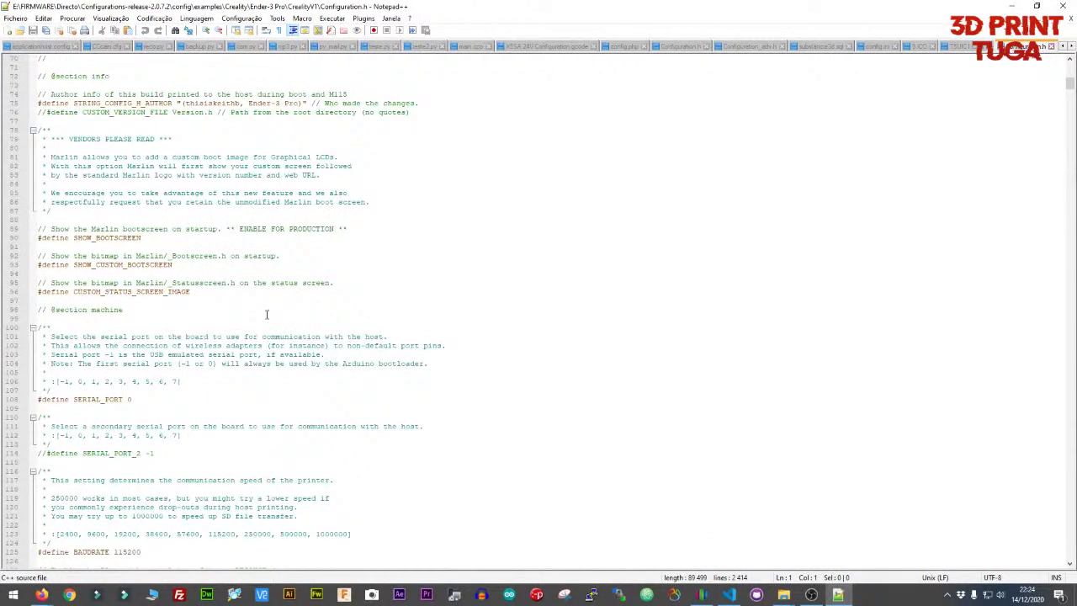
left_click_drag(39, 399, 108, 399)
left_click(97, 408)
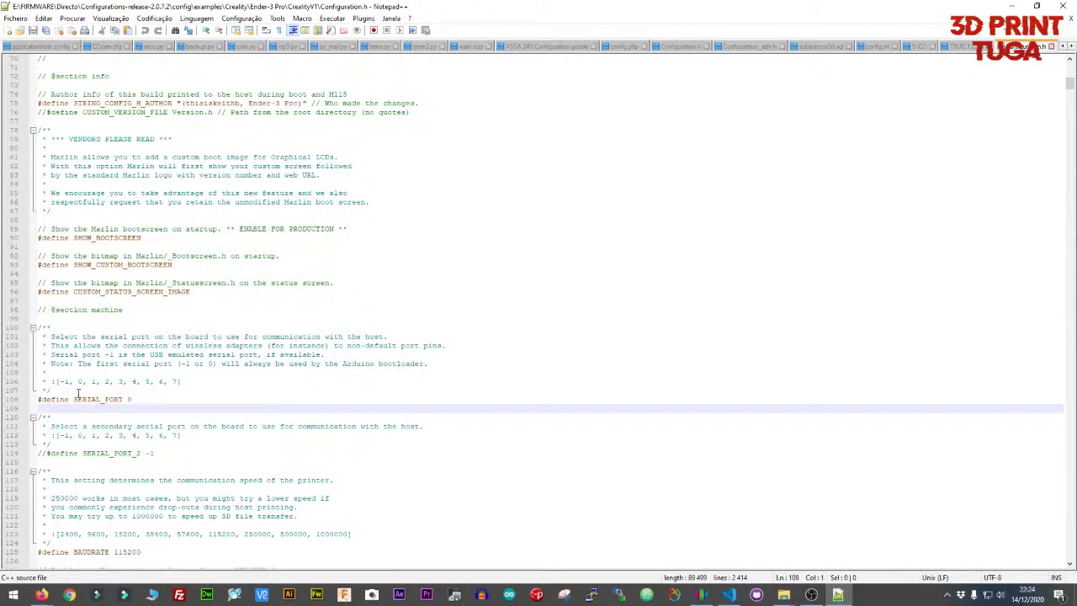
left_click(130, 399)
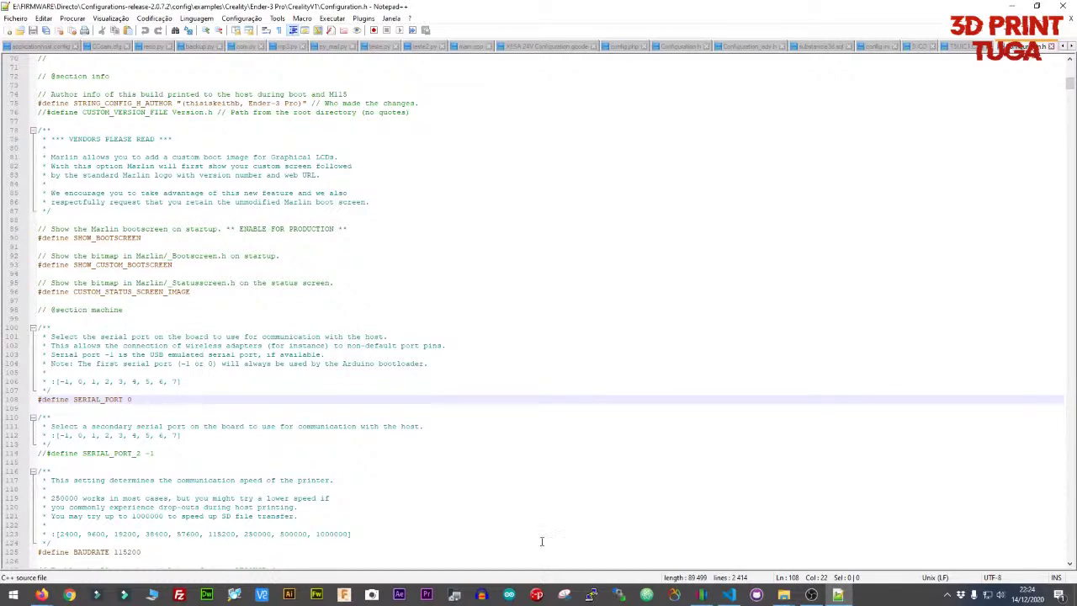
Switch back to Visual Studio Code and enable the SERIAL_PORT_2 define by removing its comment slashes
left_click(729, 597)
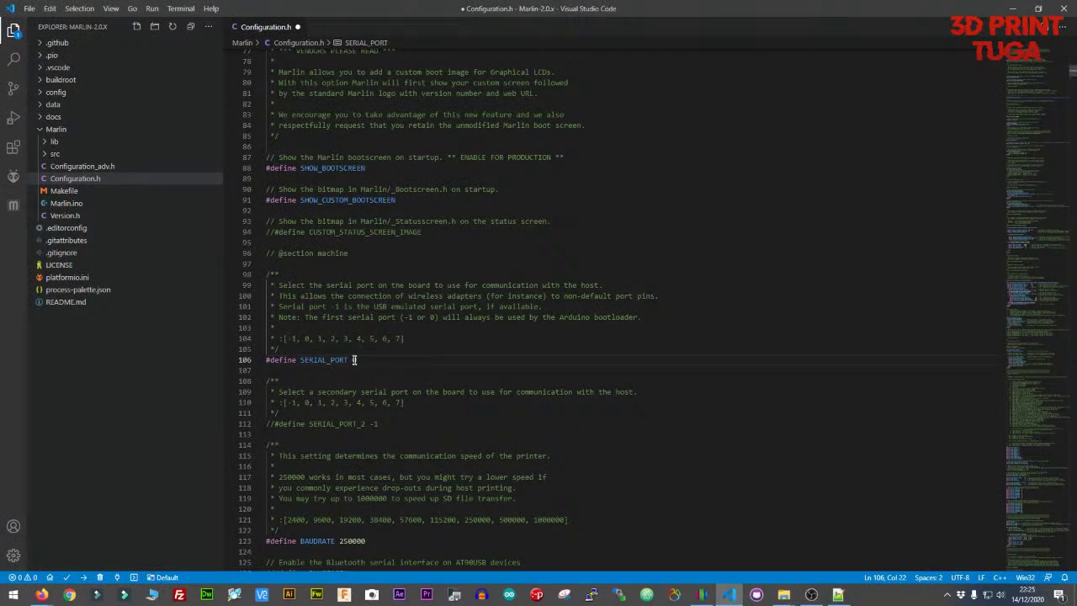
scroll(369, 366, "down", 2)
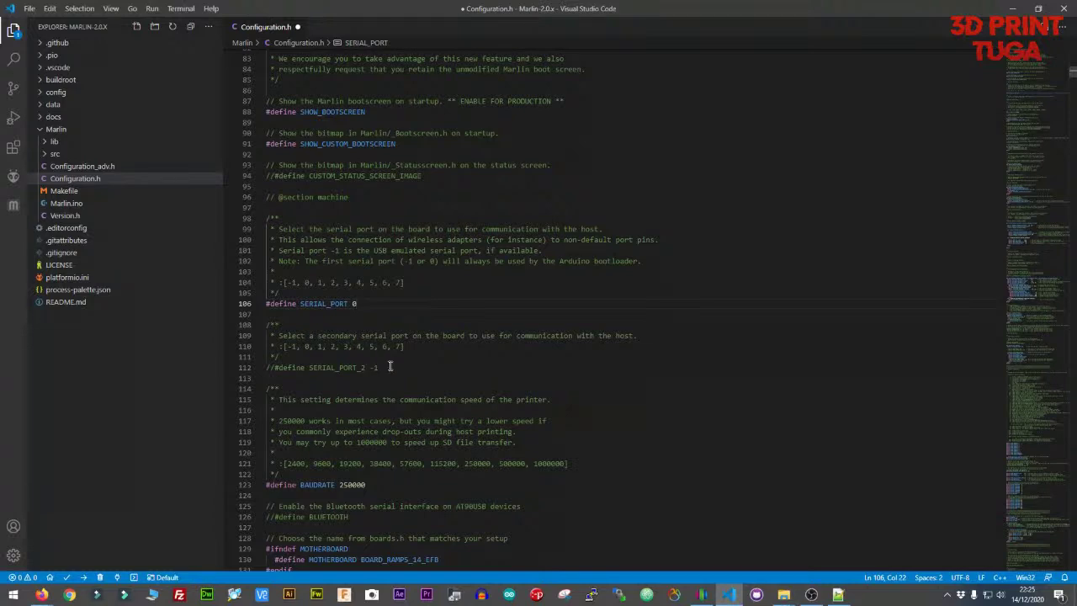
left_click(275, 367)
key("BackSpace")
key("BackSpace")
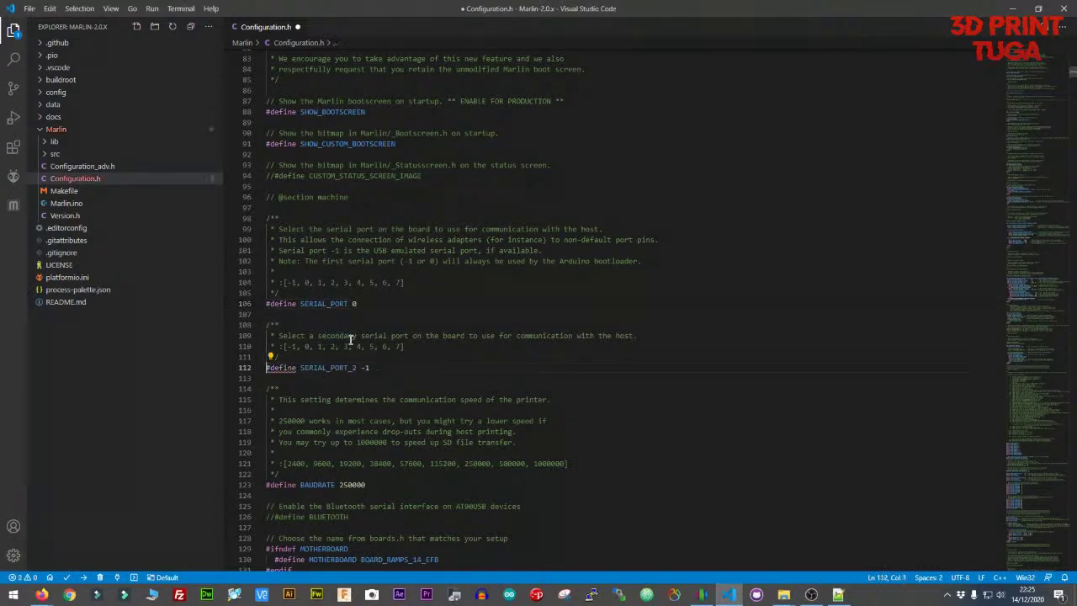